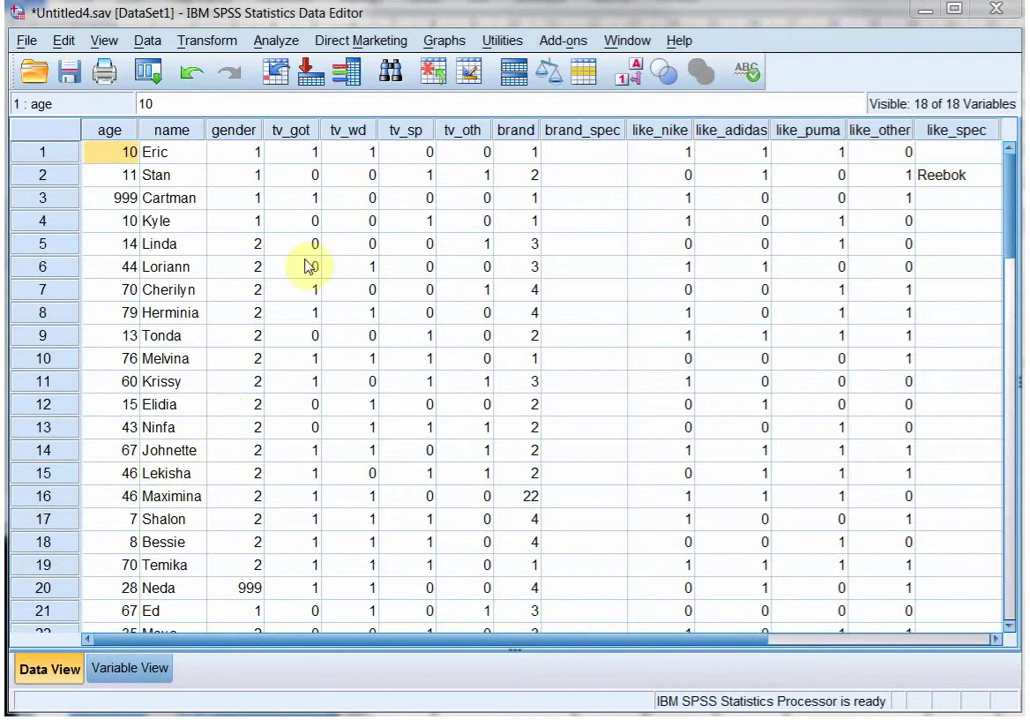
Step: Run a Frequencies analysis on every survey variable after resetting the dialog
left_click(276, 42)
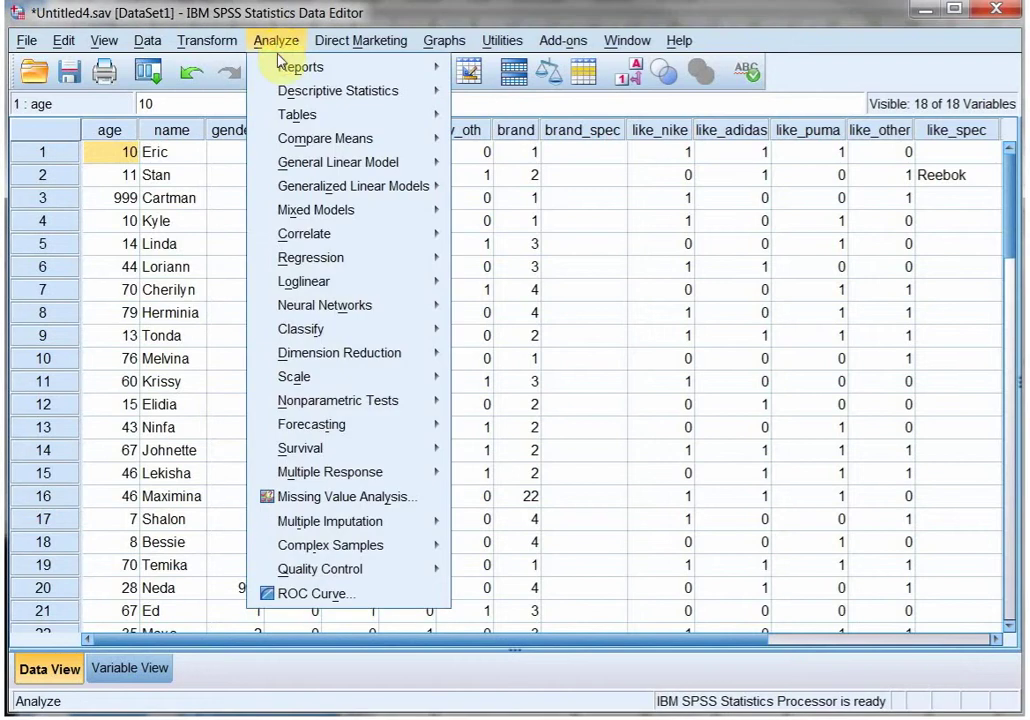
mouse_move(283, 89)
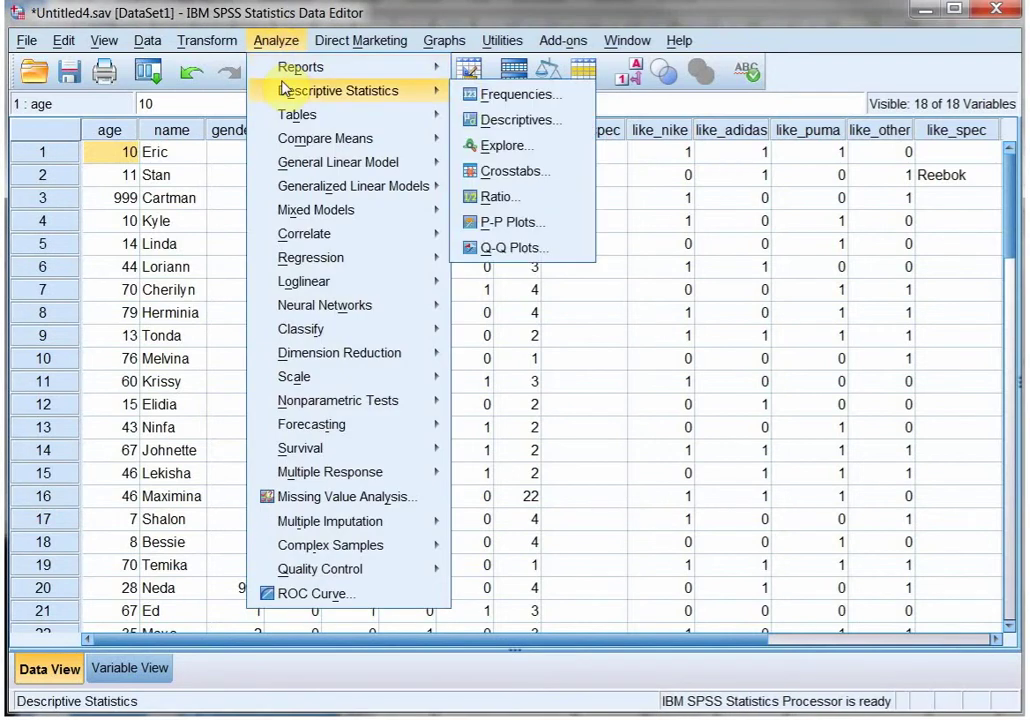
left_click(510, 96)
left_click(512, 468)
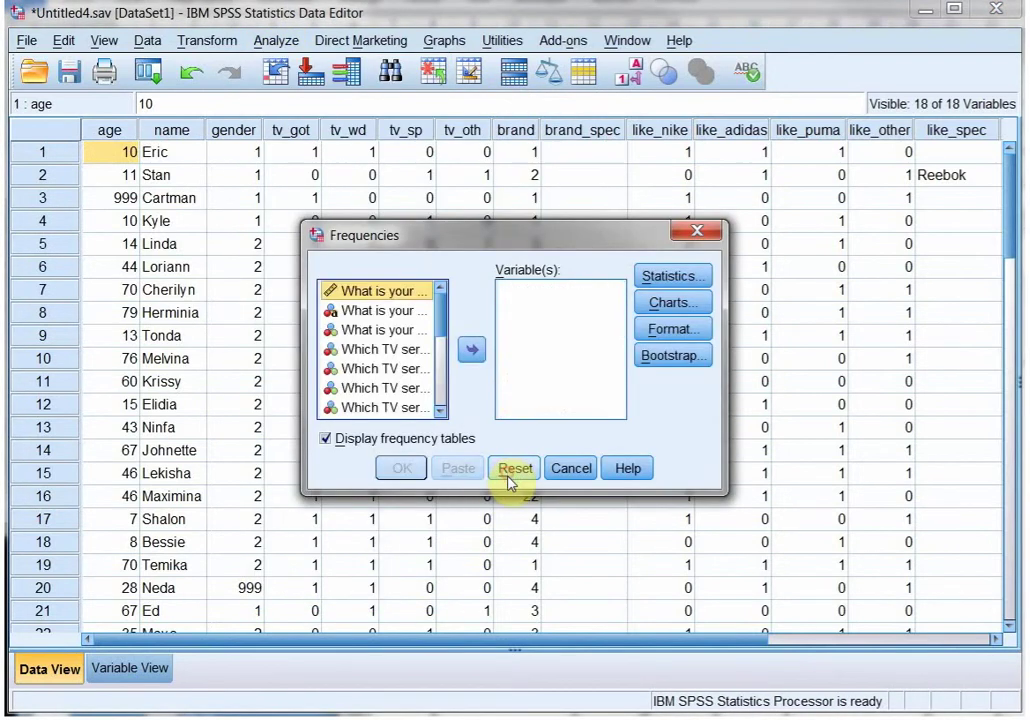
left_click_drag(440, 325, 444, 409)
left_click(400, 410, "shift")
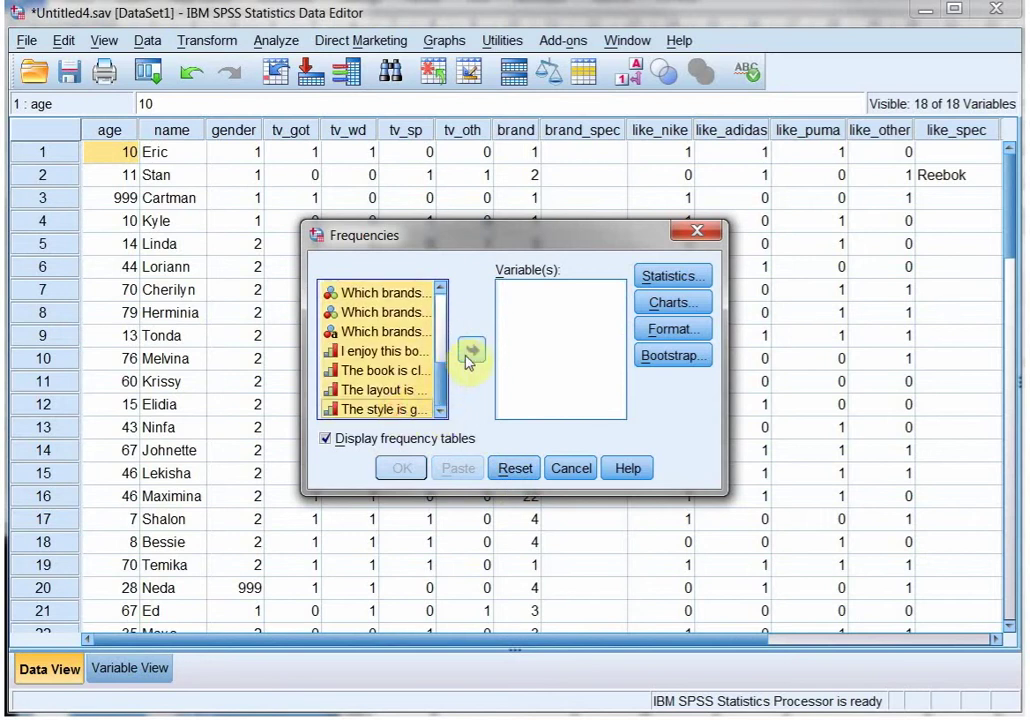
left_click(471, 349)
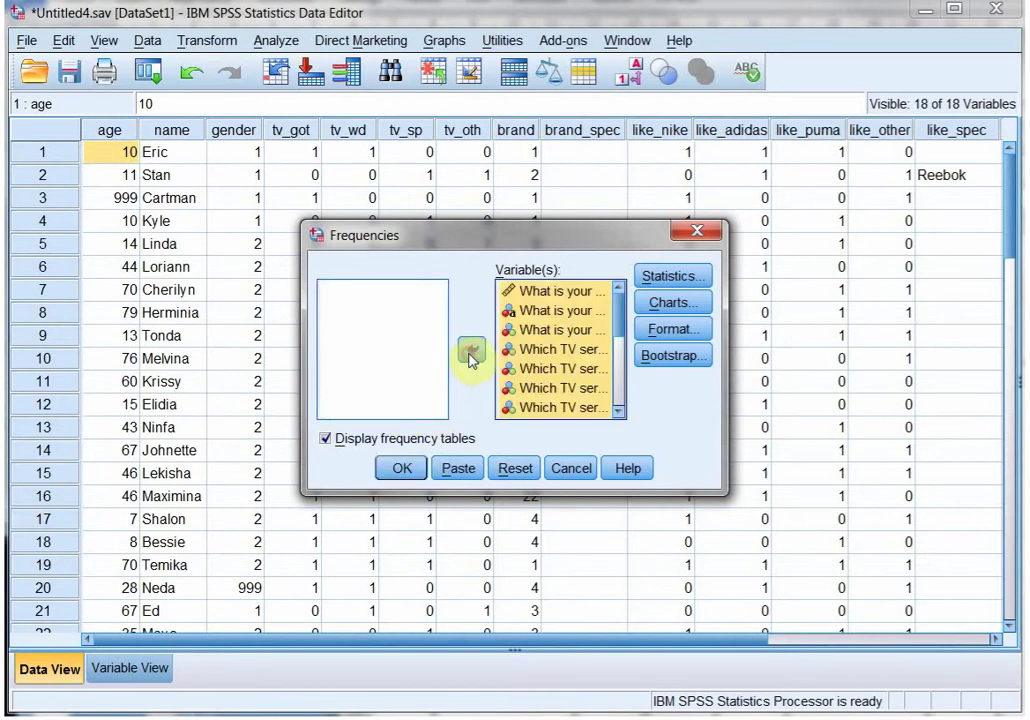
left_click(393, 468)
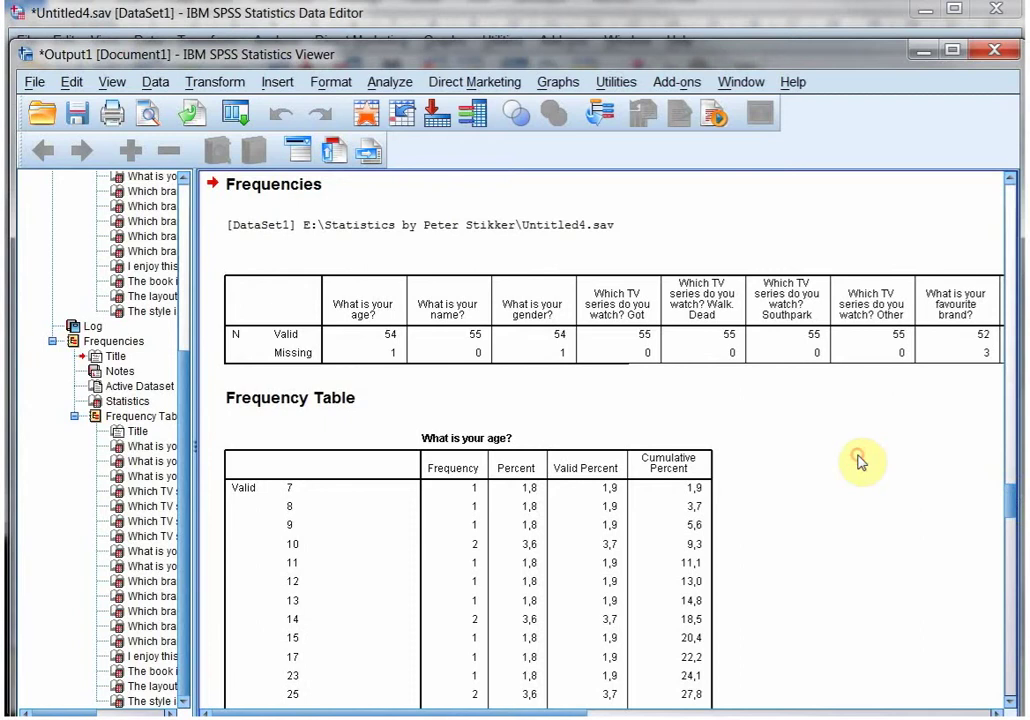
Step: Review the output down to the favourite-brand table showing the stray value 22
scroll(851, 449, "down", 10)
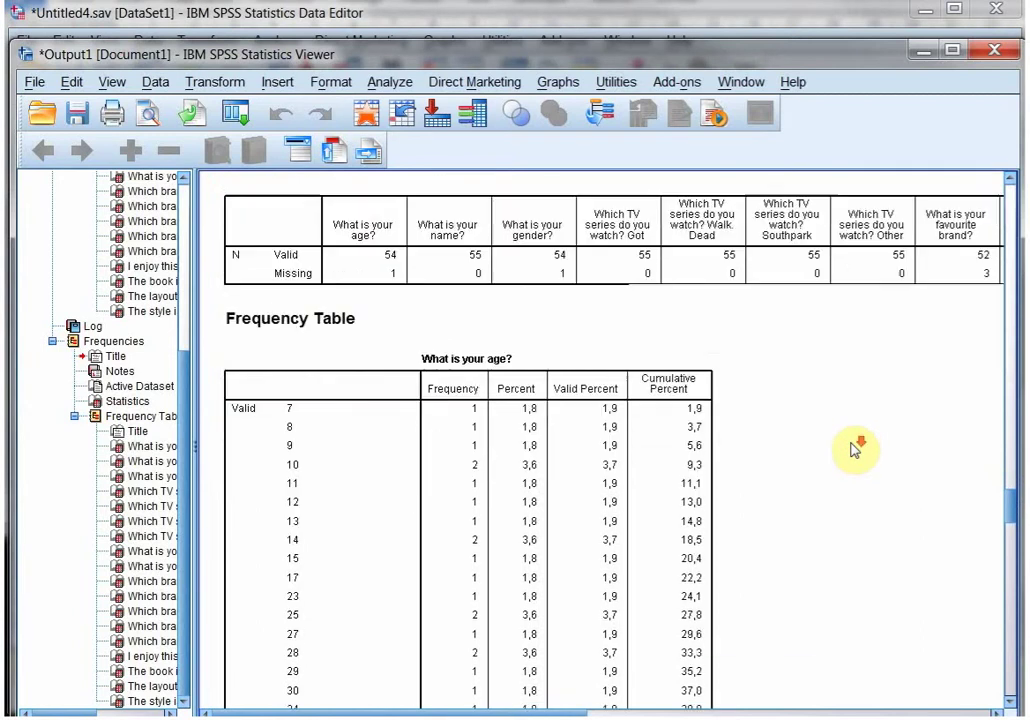
scroll(851, 449, "down", 8)
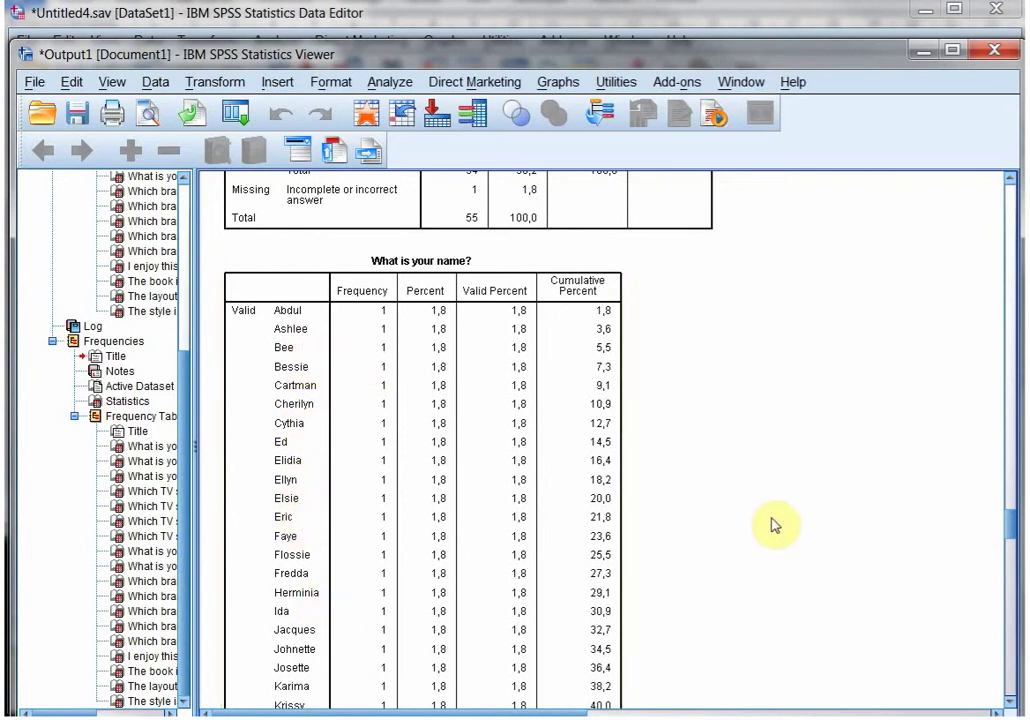
scroll(720, 402, "down", 6)
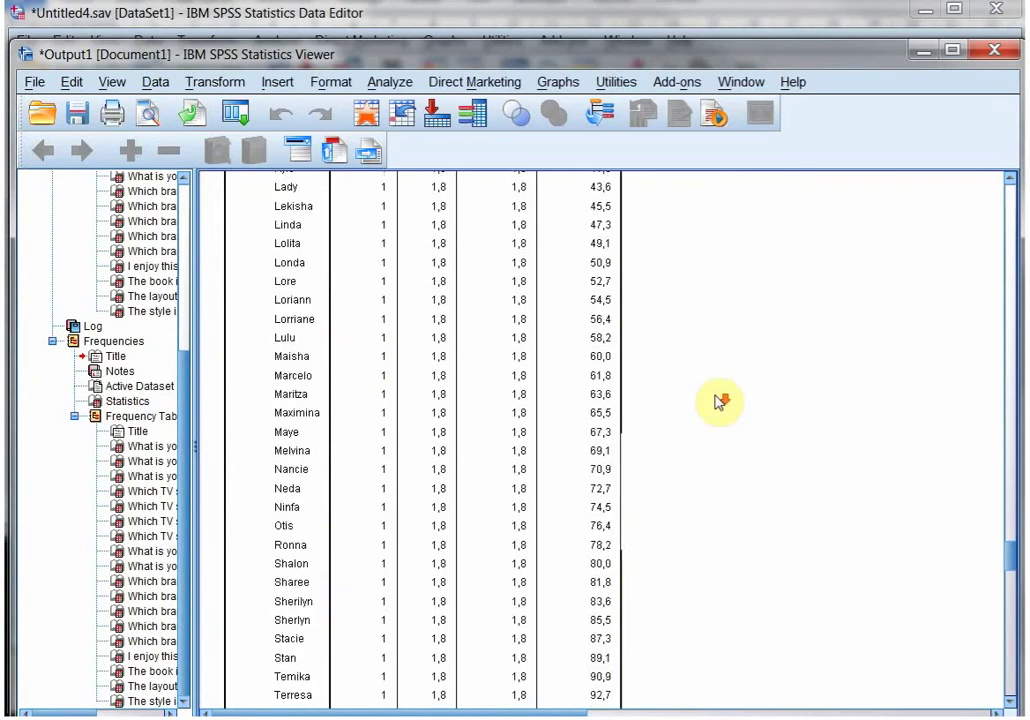
scroll(720, 402, "down", 10)
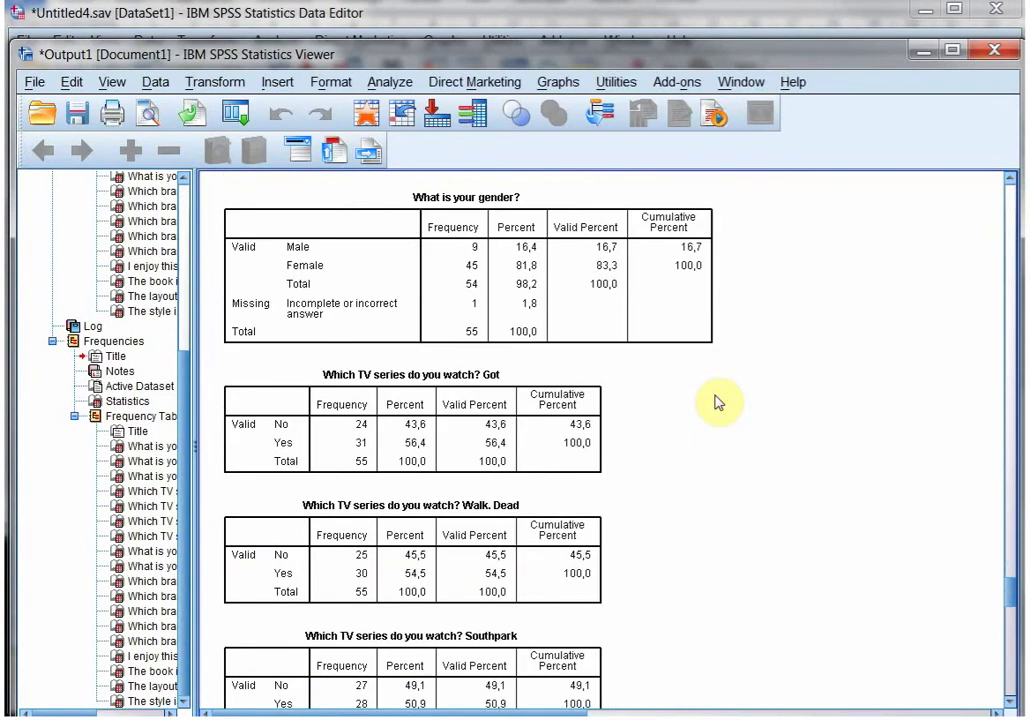
scroll(719, 402, "down", 3)
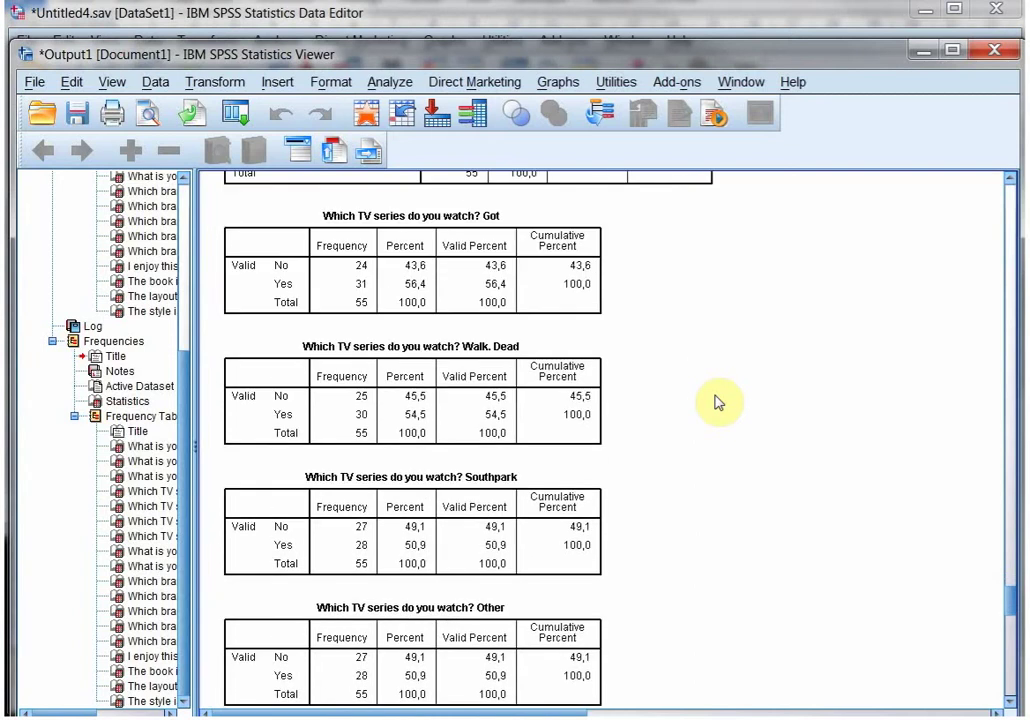
scroll(719, 402, "down", 7)
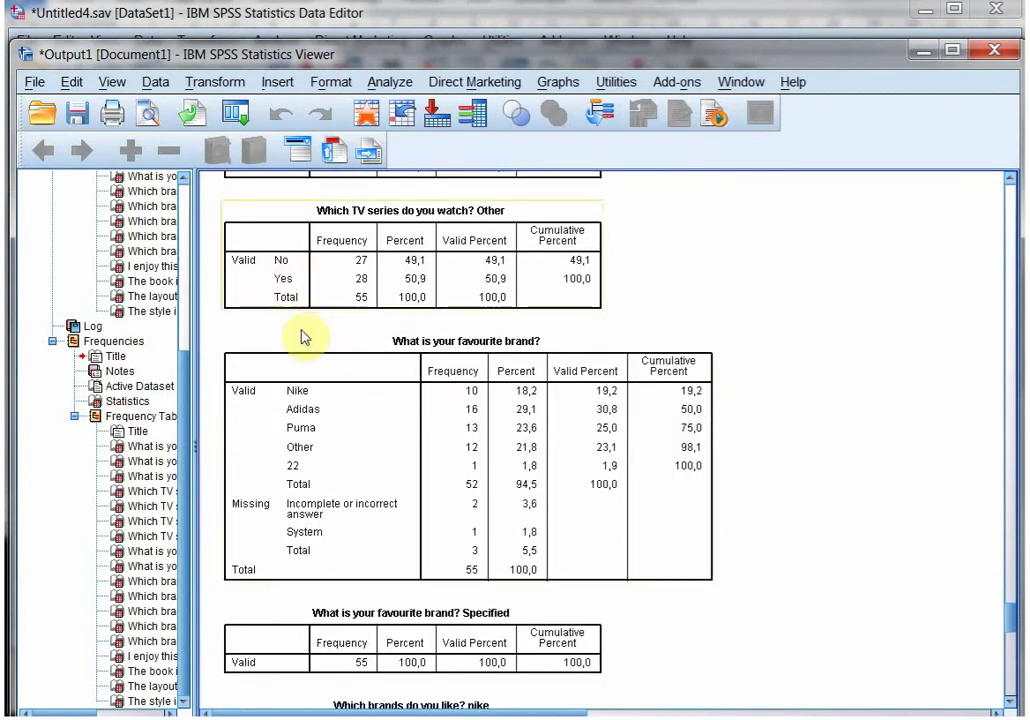
left_click(333, 436)
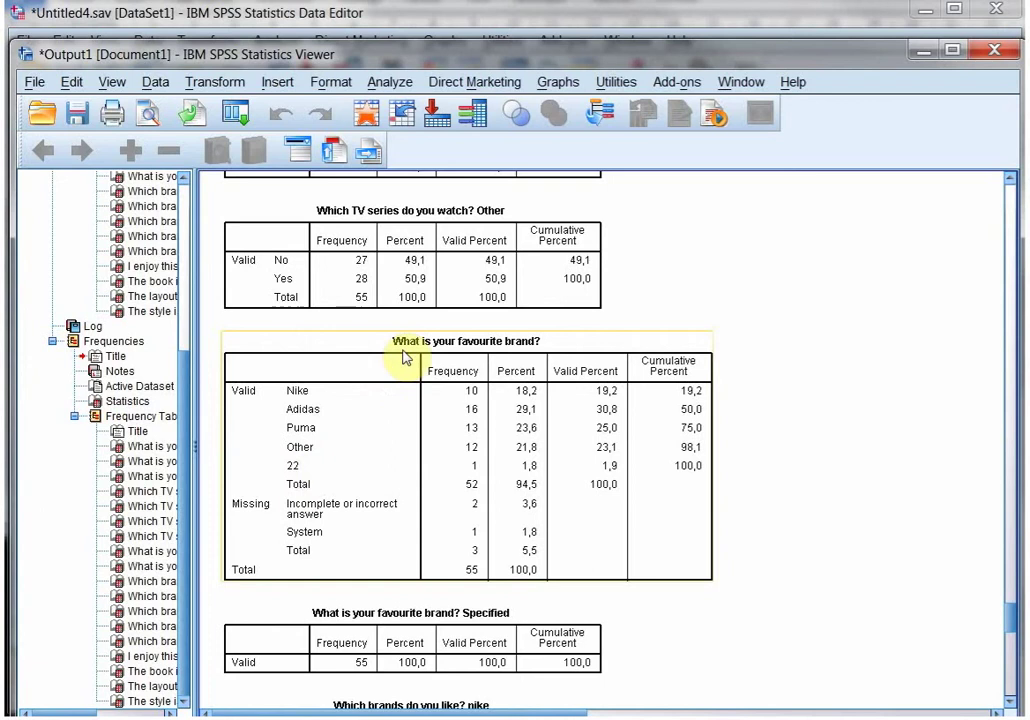
Step: In the Data Editor, sort cases by brand ascending, then descending
left_click(452, 20)
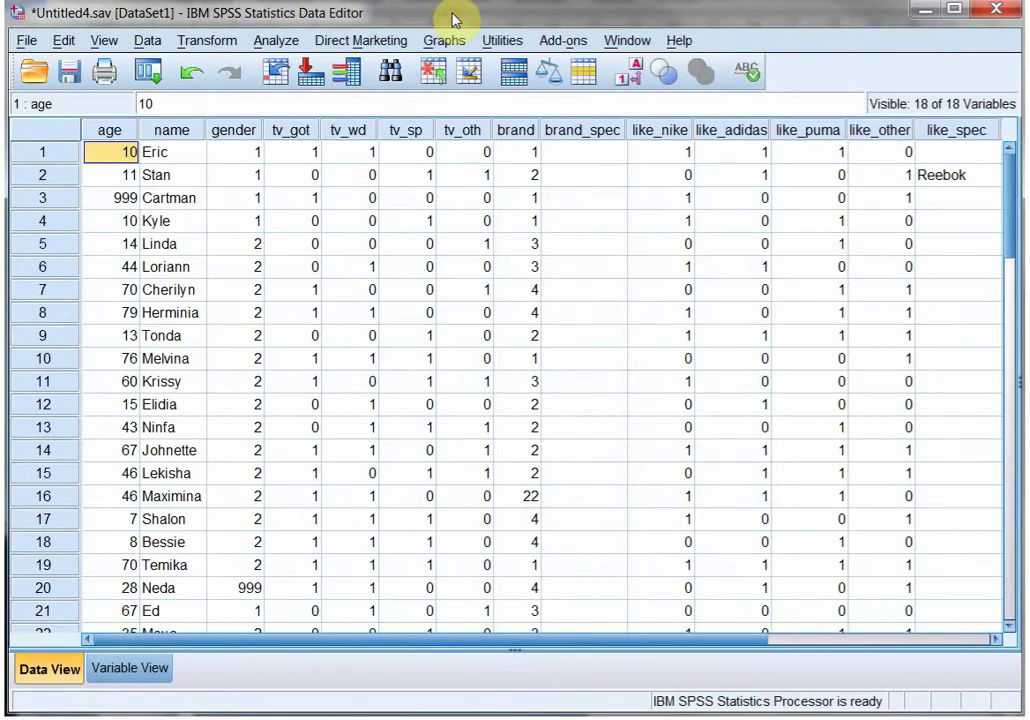
right_click(512, 139)
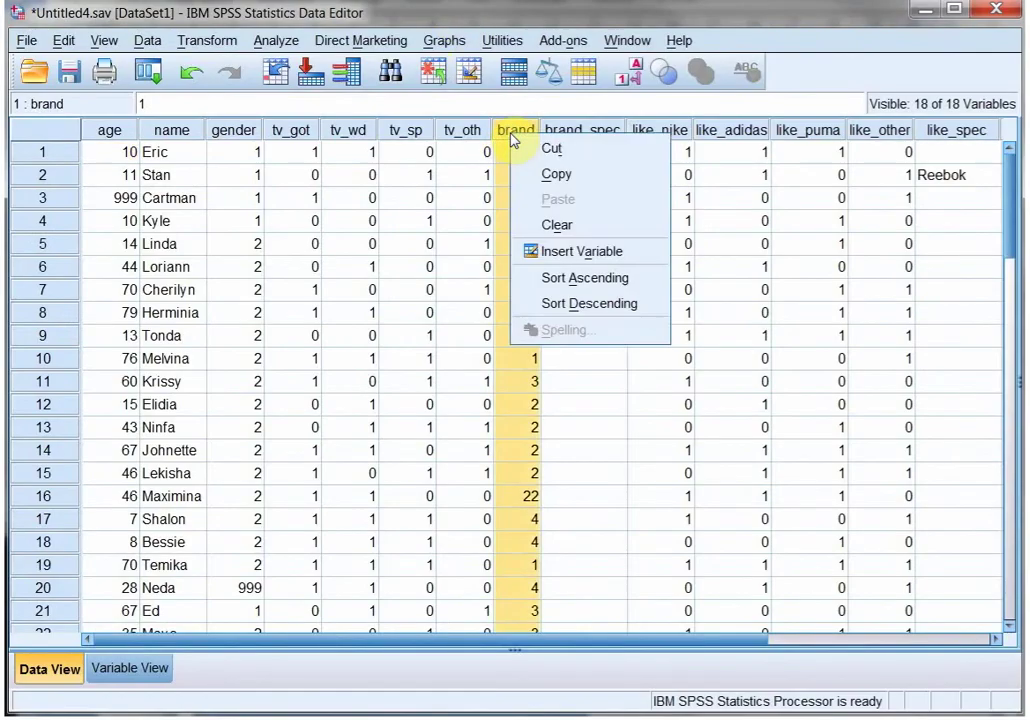
left_click(585, 278)
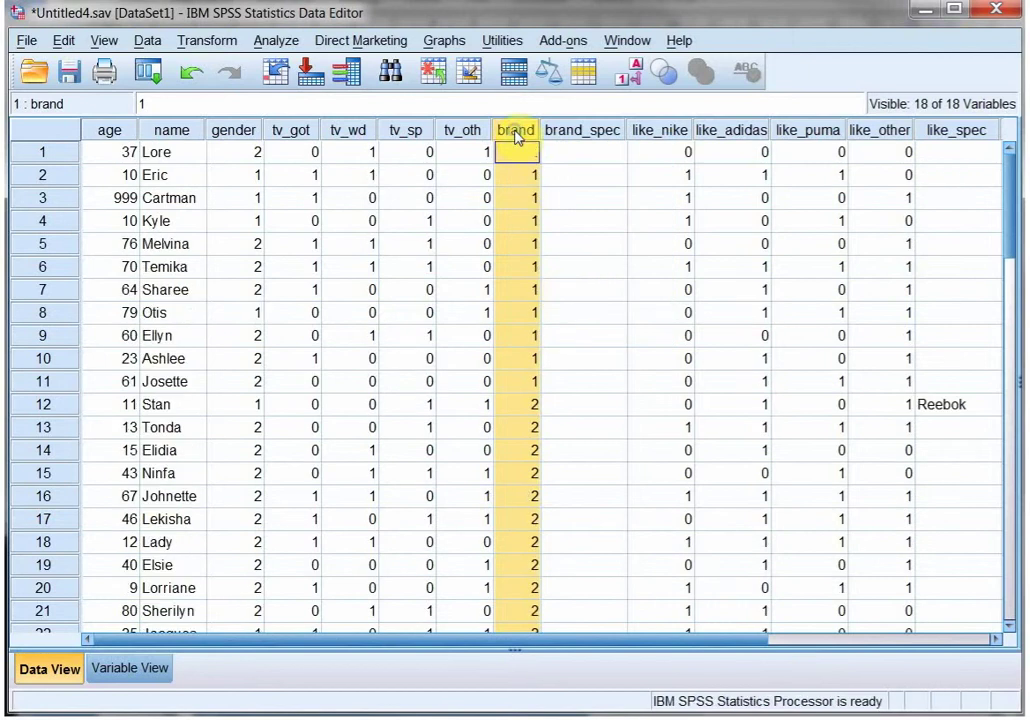
right_click(518, 136)
left_click(568, 300)
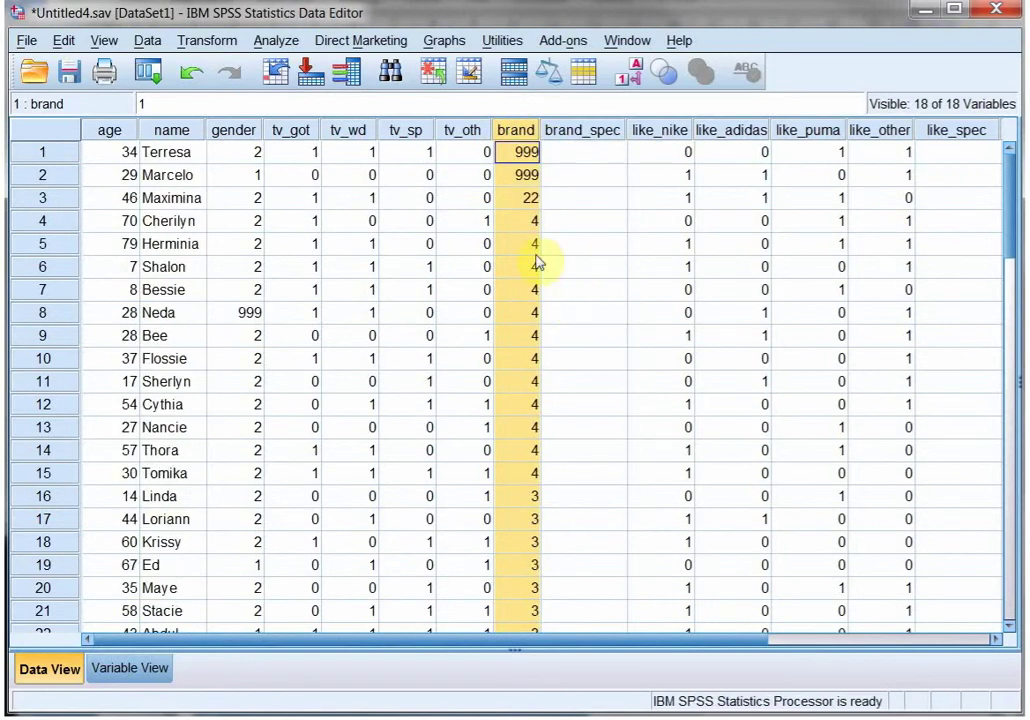
Step: Correct the invalid brand value 22 in row 3 to 2
left_click(518, 200)
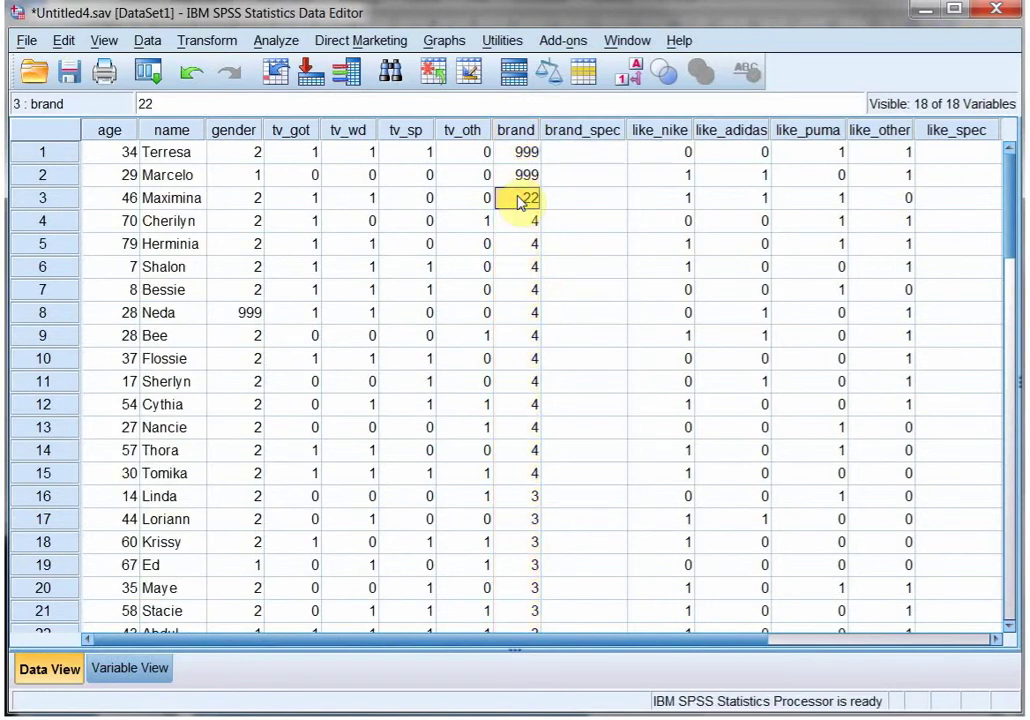
type("2")
key("Return")
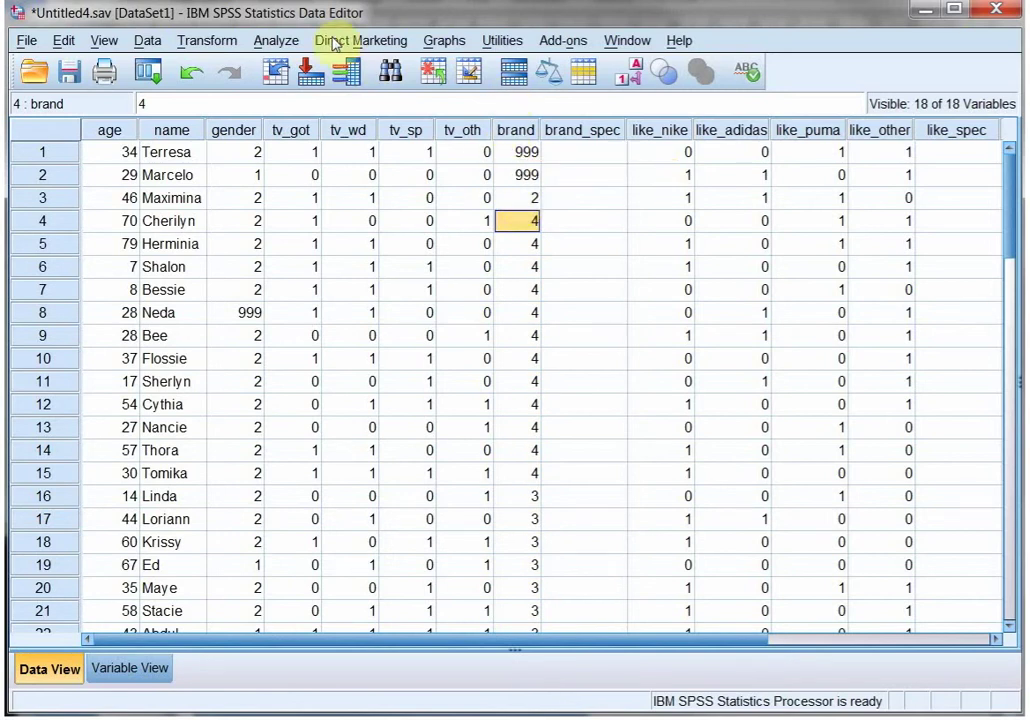
left_click(276, 41)
mouse_move(299, 95)
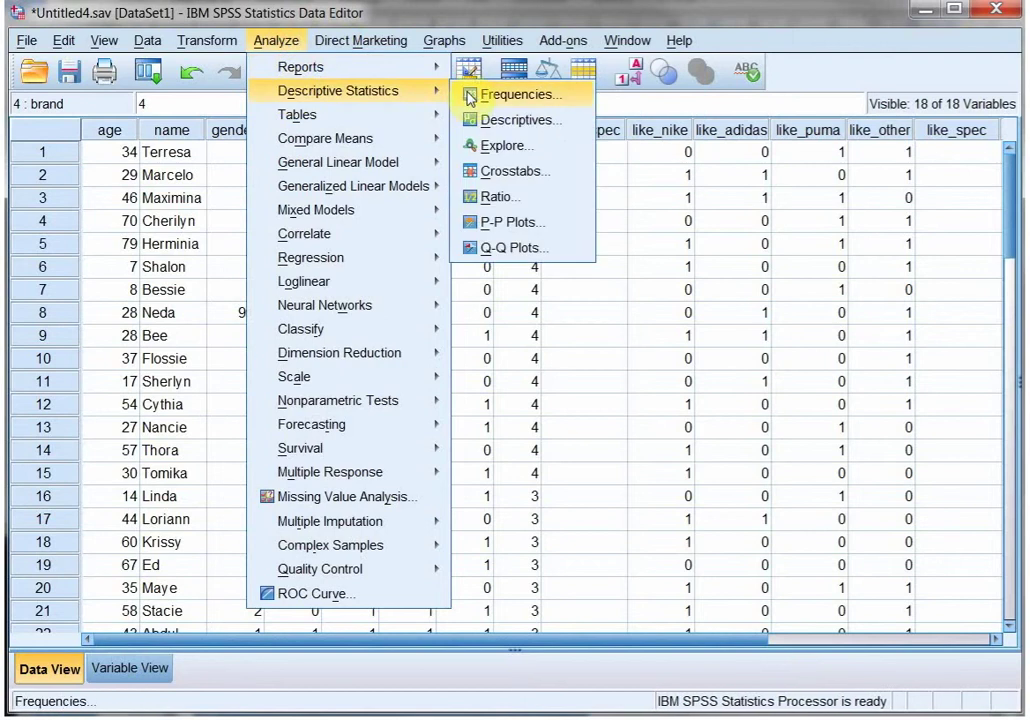
left_click(277, 45)
double_click(375, 20)
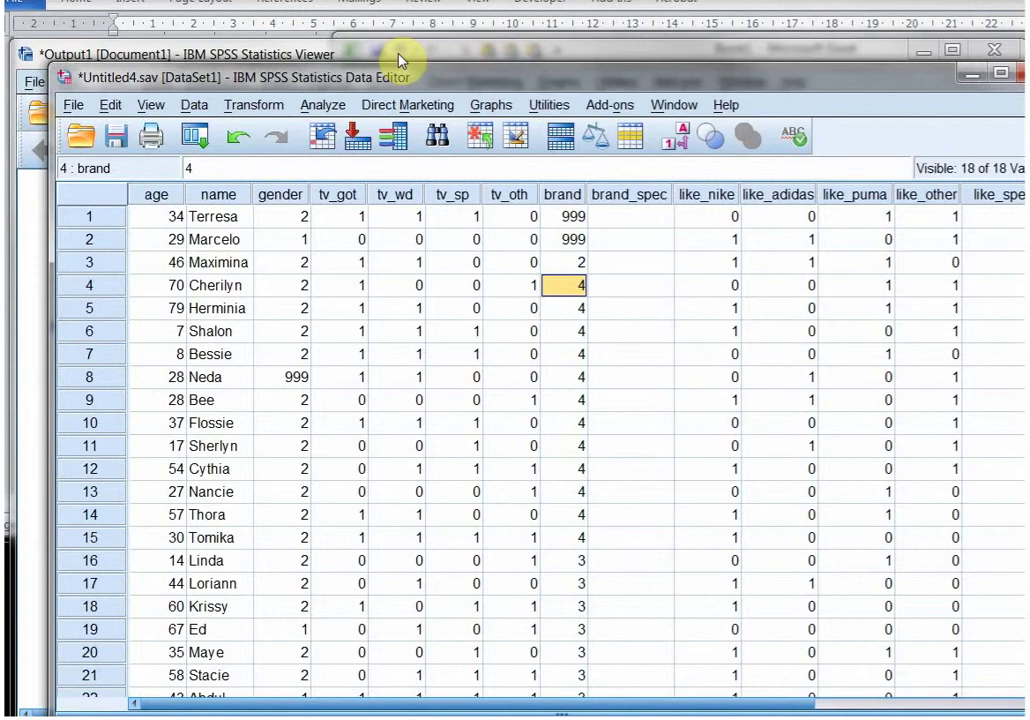
double_click(400, 62)
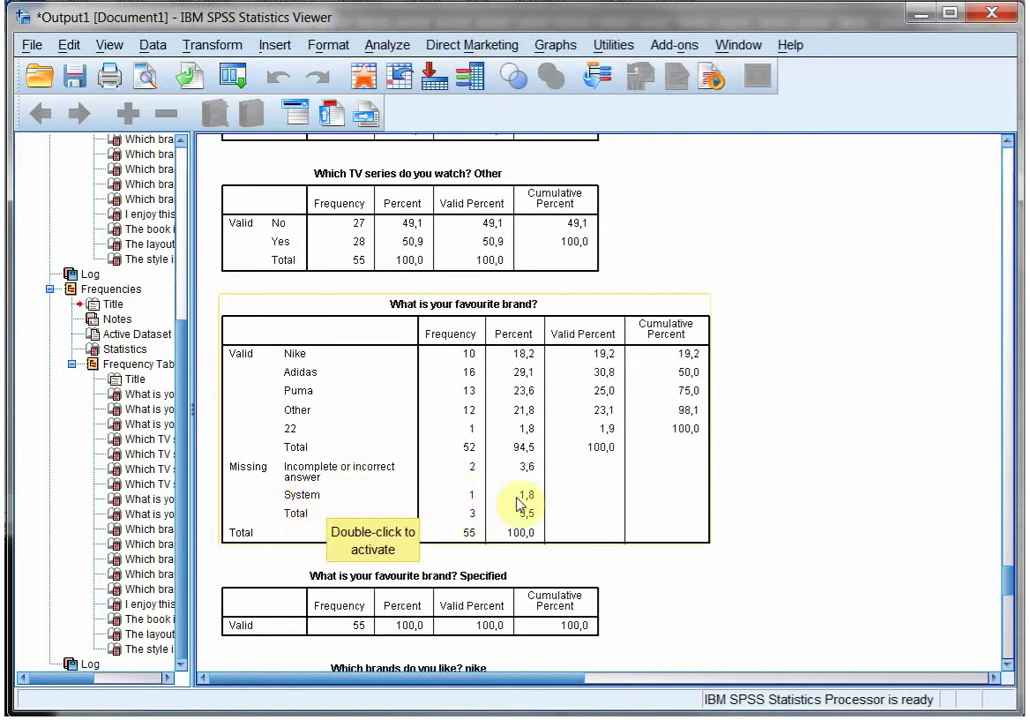
left_click(1027, 250)
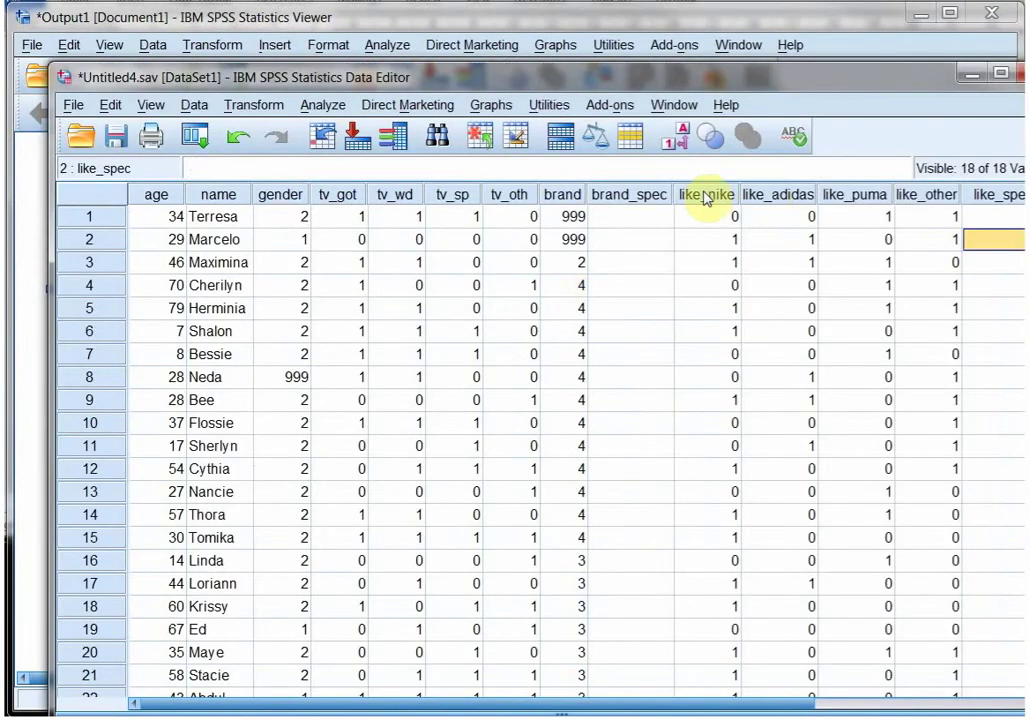
double_click(530, 76)
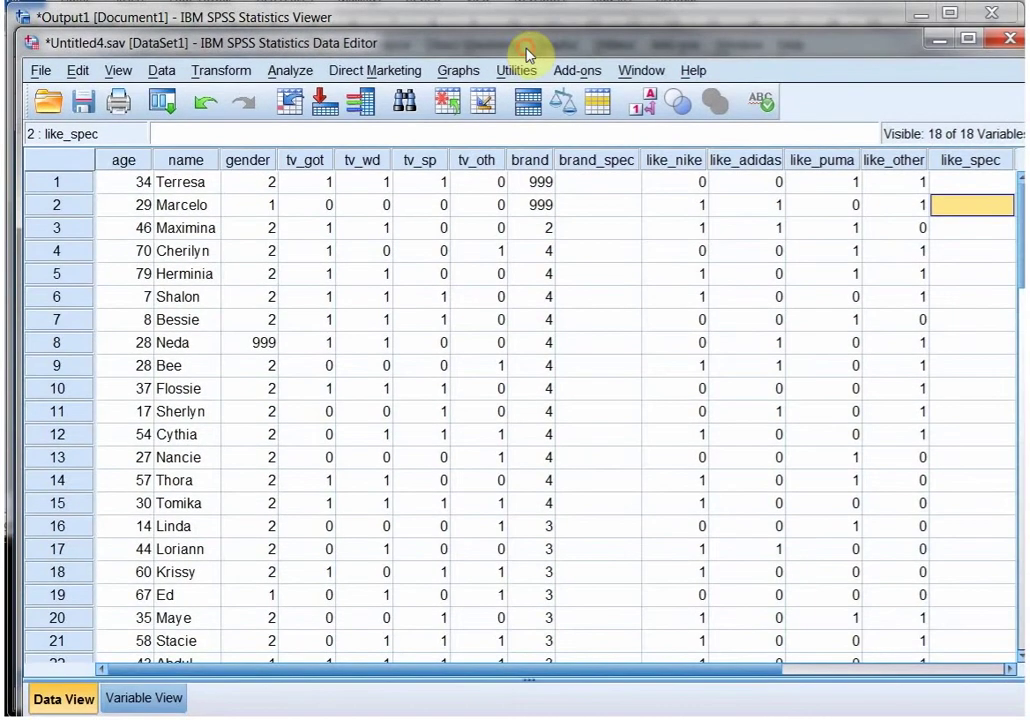
Step: Sort cases ascending by brand and fill row 1's empty brand with 3
right_click(531, 161)
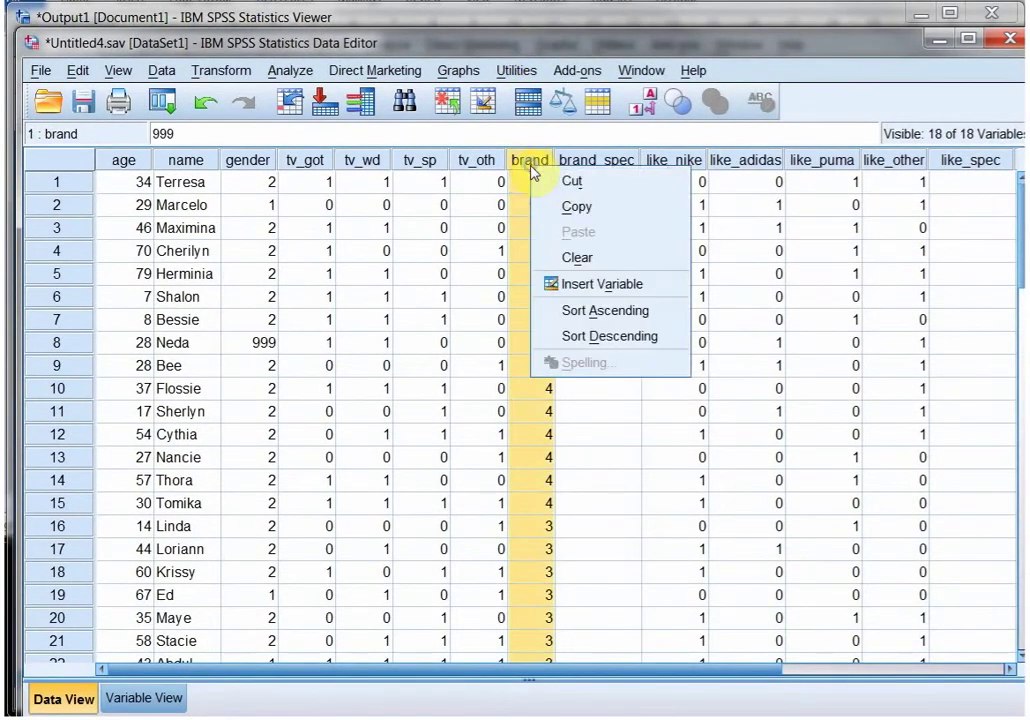
left_click(588, 311)
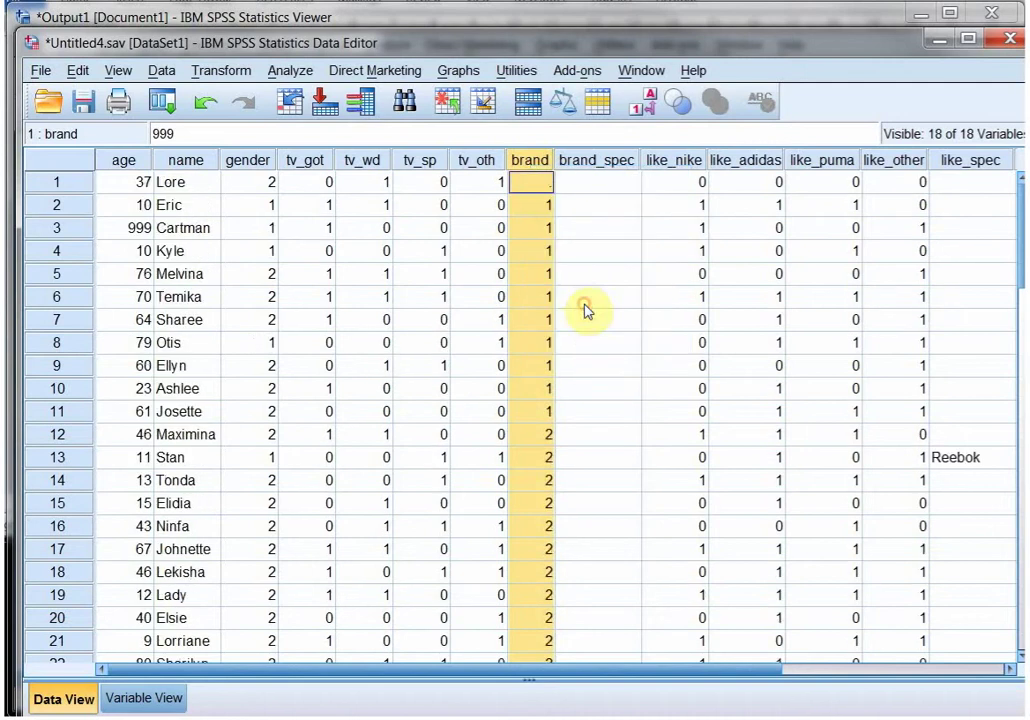
left_click(531, 186)
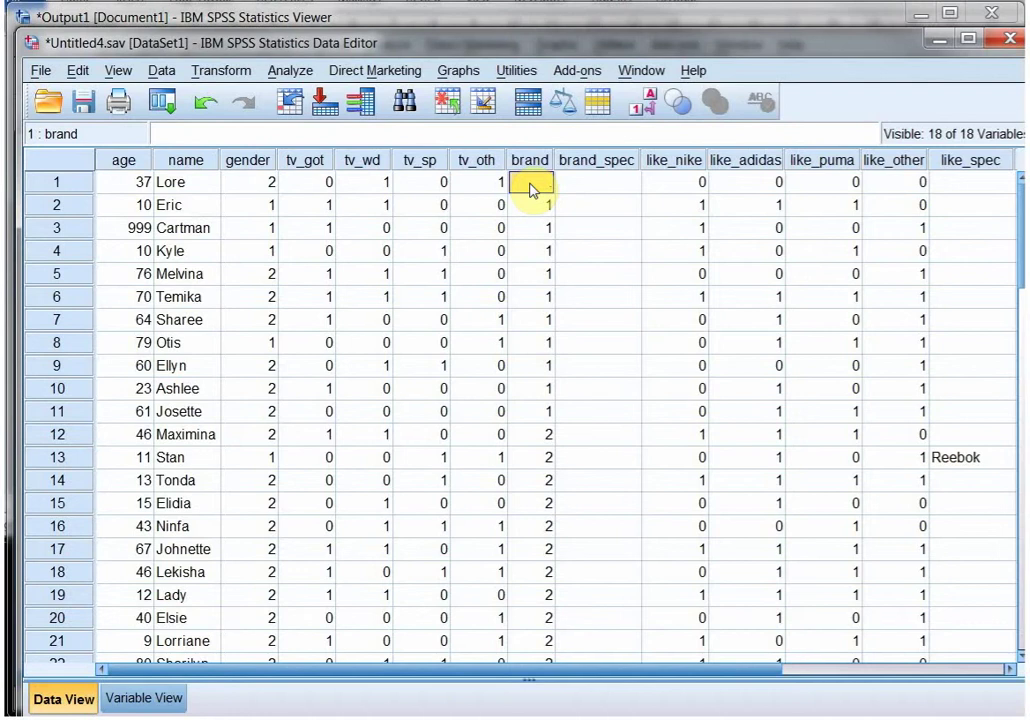
type("3")
key("Return")
Step: Toggle value labels on and back off, then bring the frequency output forward
left_click(533, 183)
left_click(650, 100)
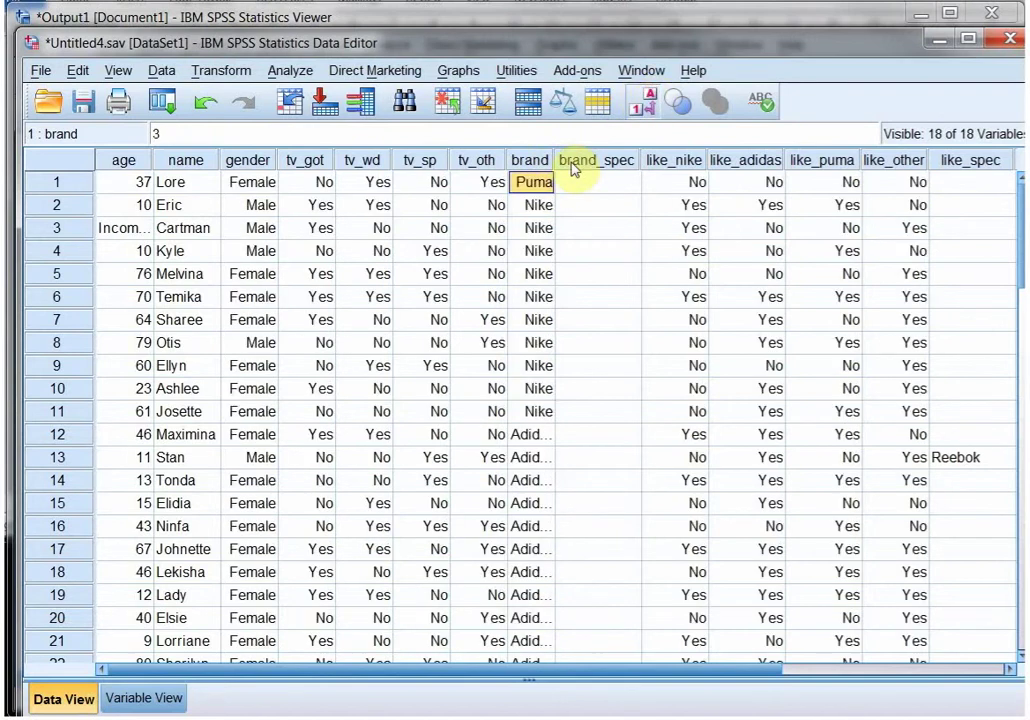
left_click(648, 101)
left_click(534, 18)
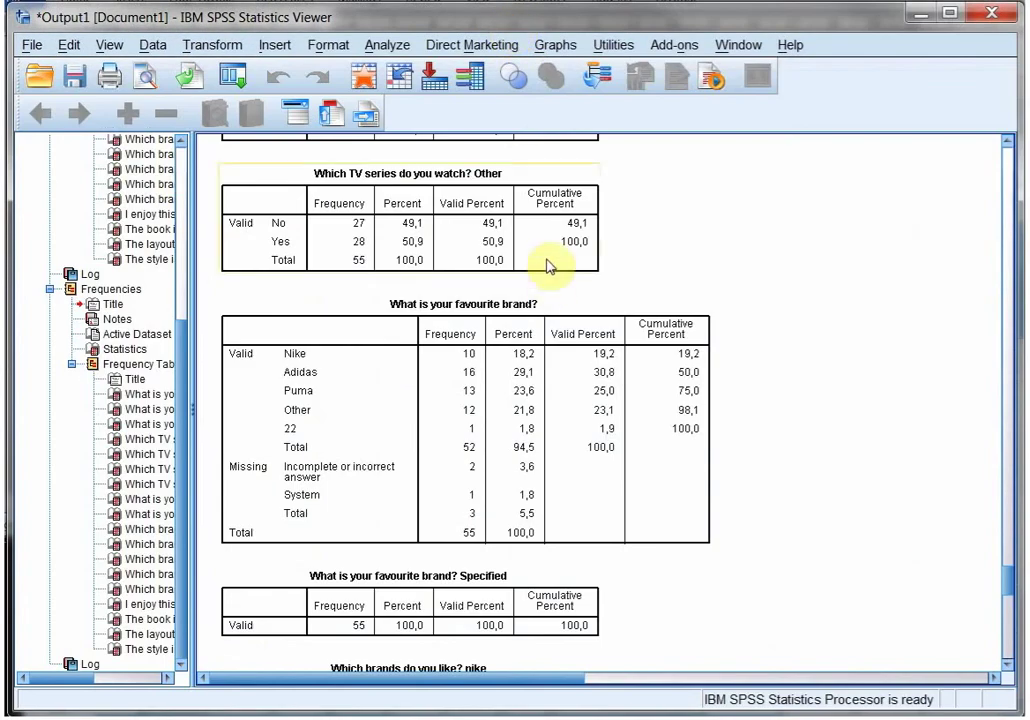
Step: Move the output window aside and bring the Data Editor forward to fill the screen
left_click_drag(524, 20, 522, 145)
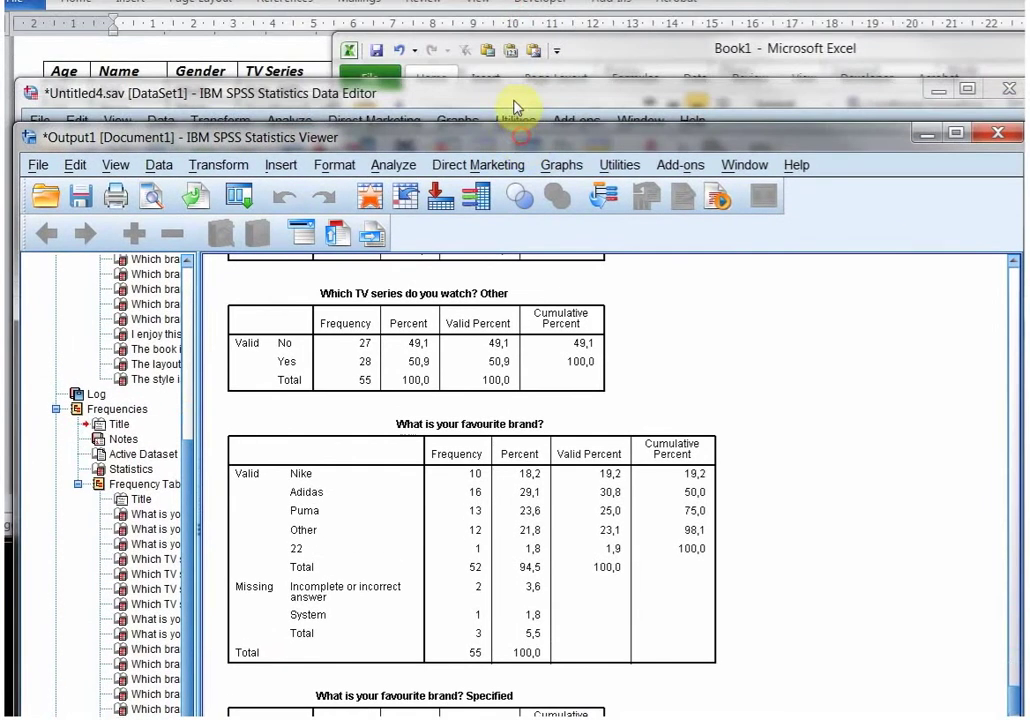
left_click_drag(518, 101, 524, 23)
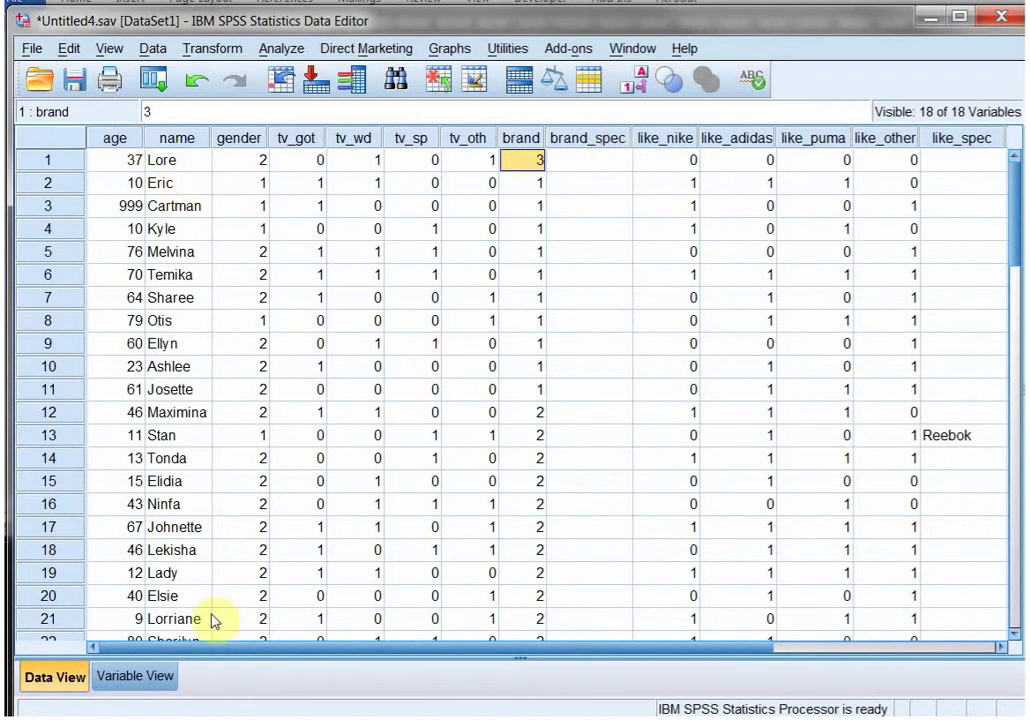
Step: In Variable View, insert a new first variable named ID
left_click(138, 679)
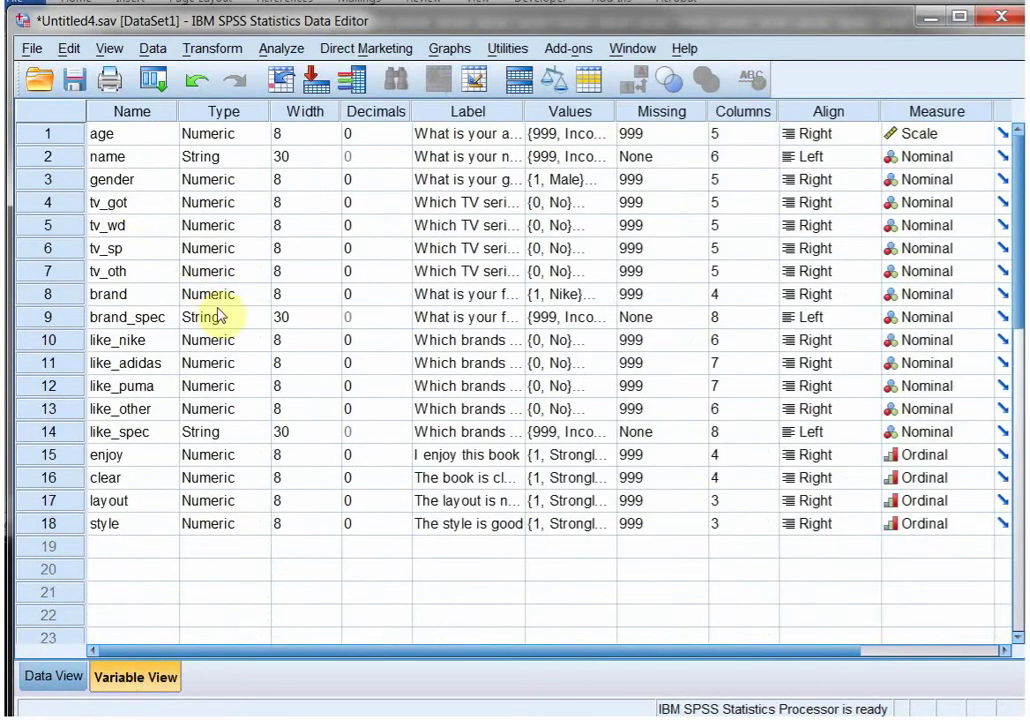
right_click(76, 138)
left_click(130, 229)
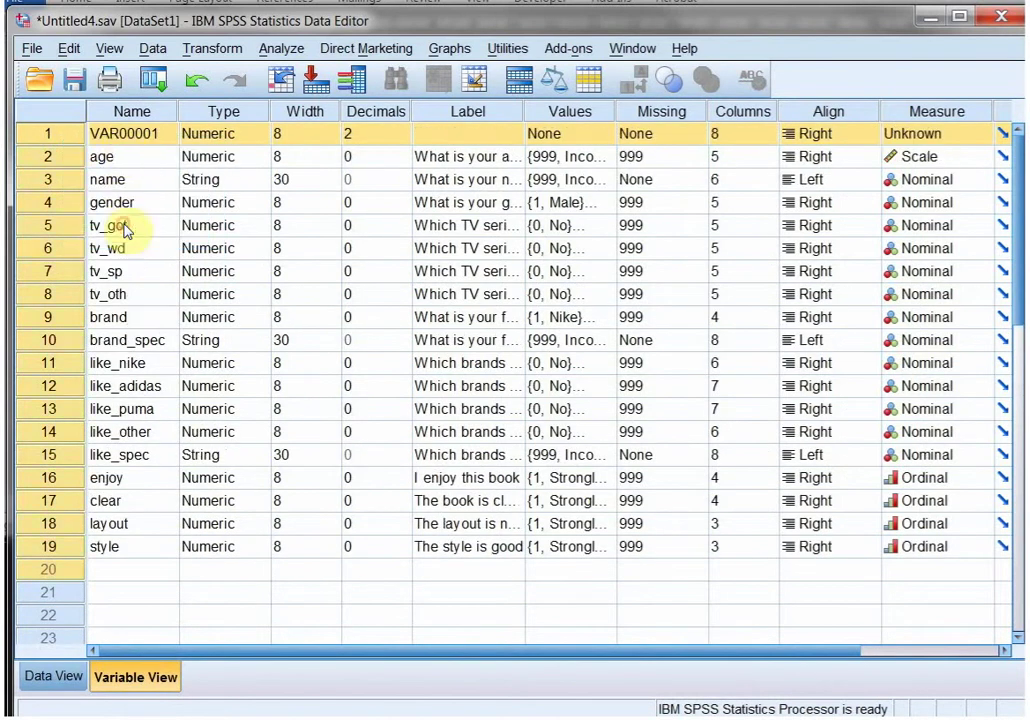
left_click(130, 137)
key("BackSpace")
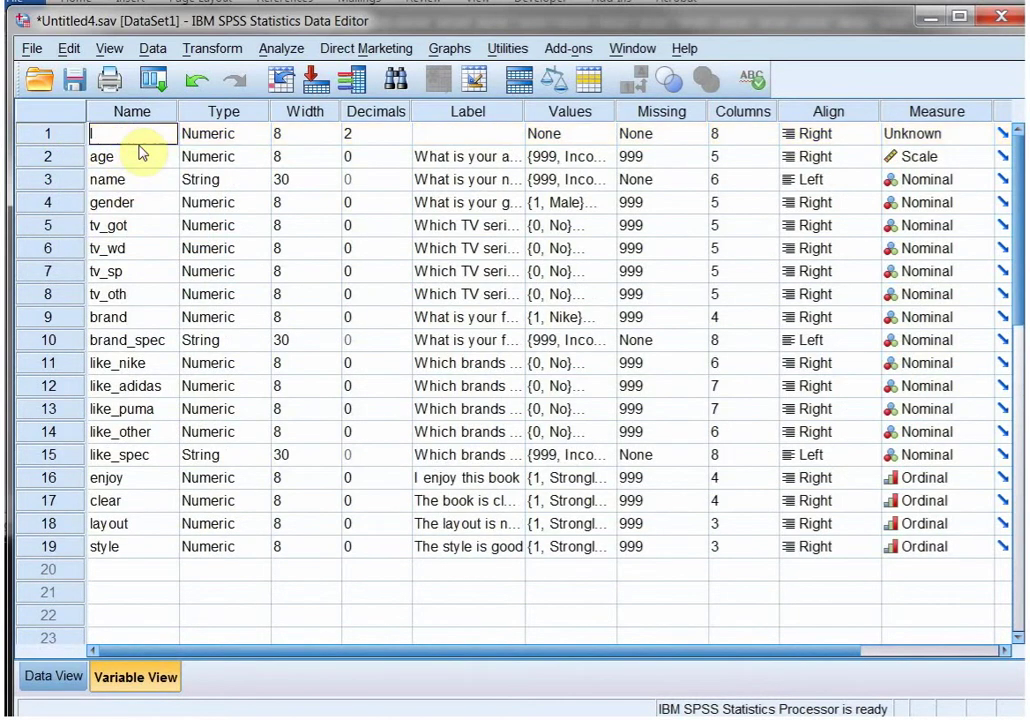
key("Return")
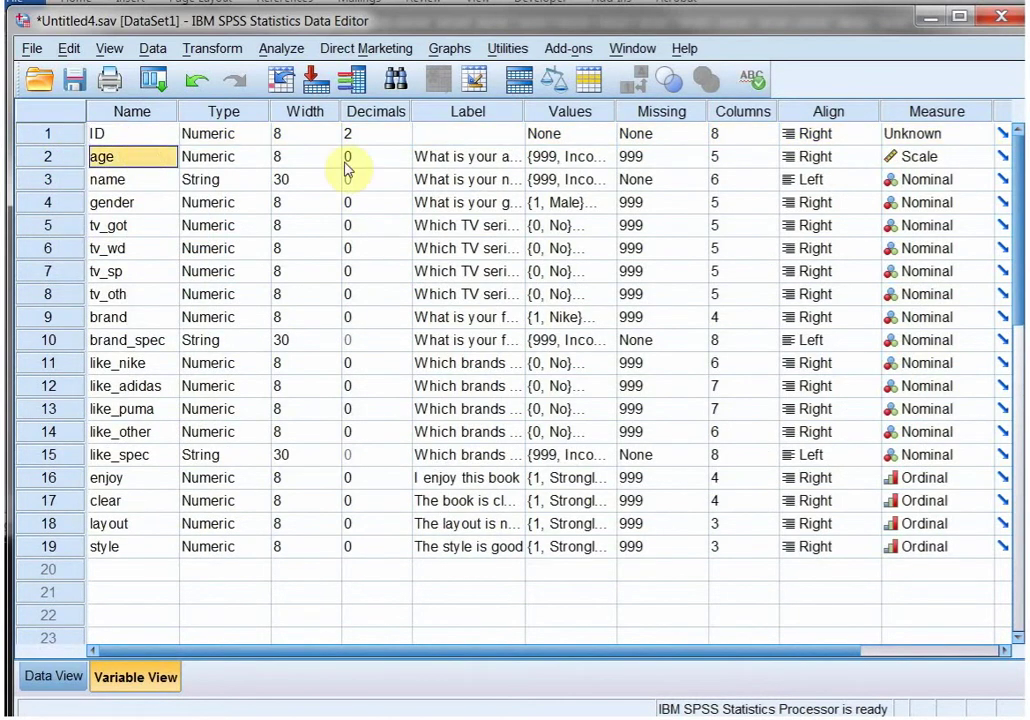
Step: Give ID the label 'Resp nr' and 0 decimals, then go back to Data View
left_click(460, 140)
type("Re")
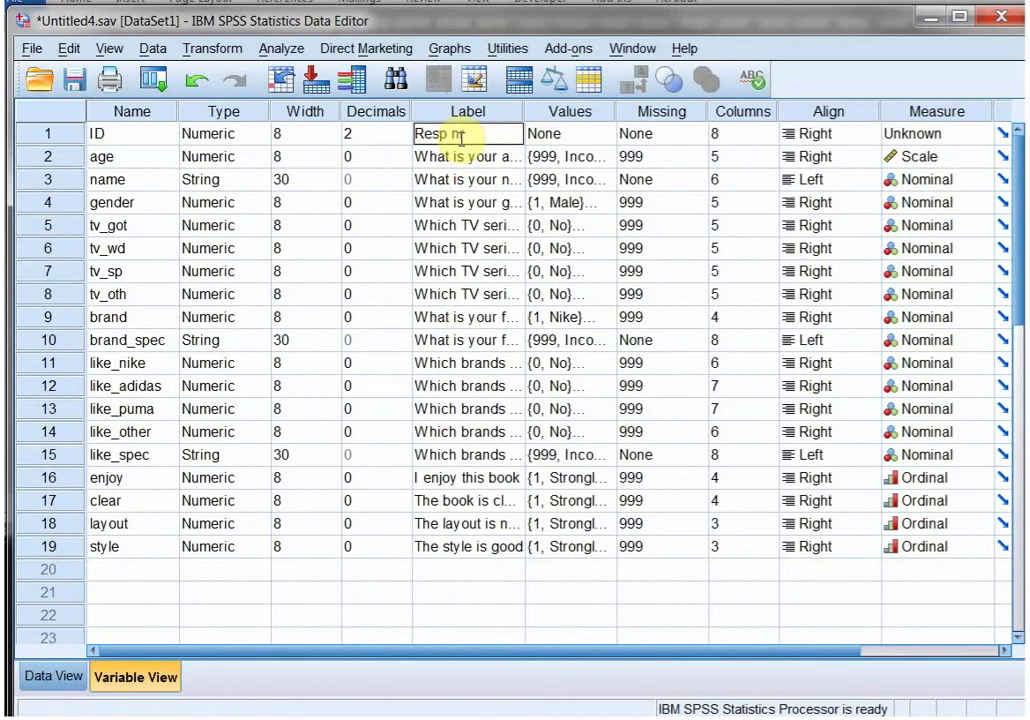
type("sp n")
key("Return")
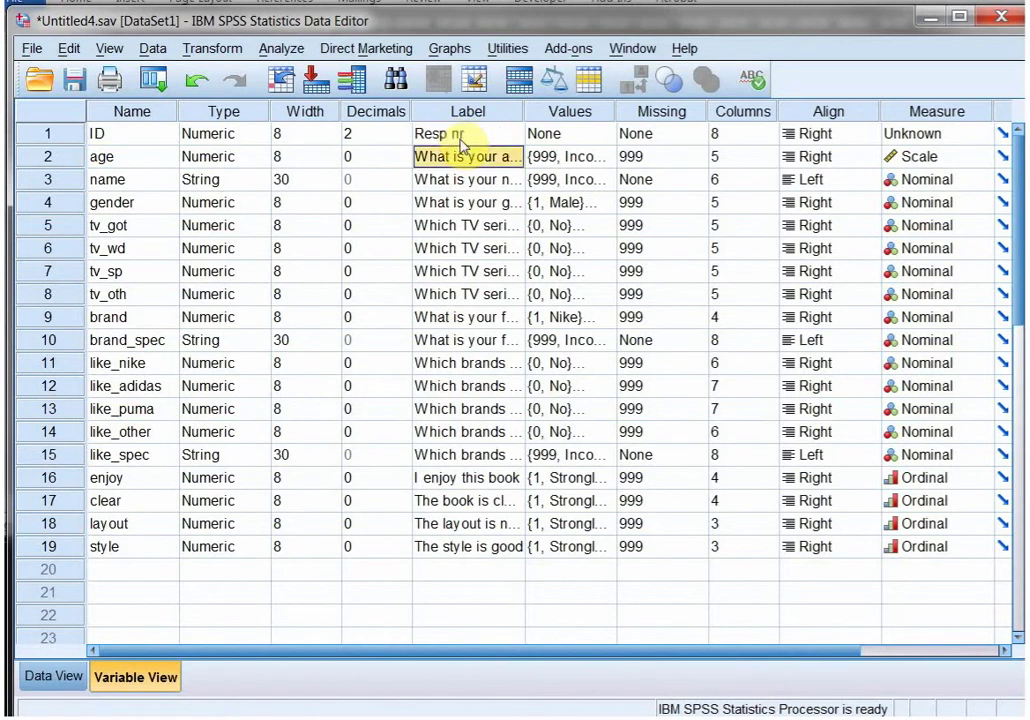
left_click(380, 134)
left_click(403, 137)
left_click(403, 137)
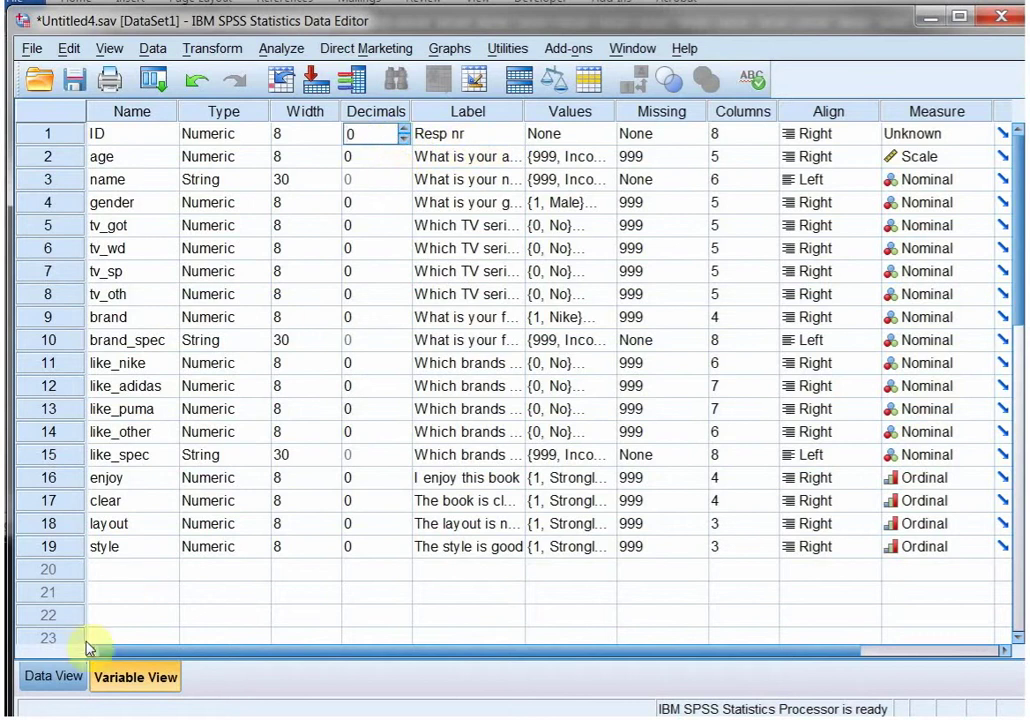
left_click(55, 675)
left_click(120, 160)
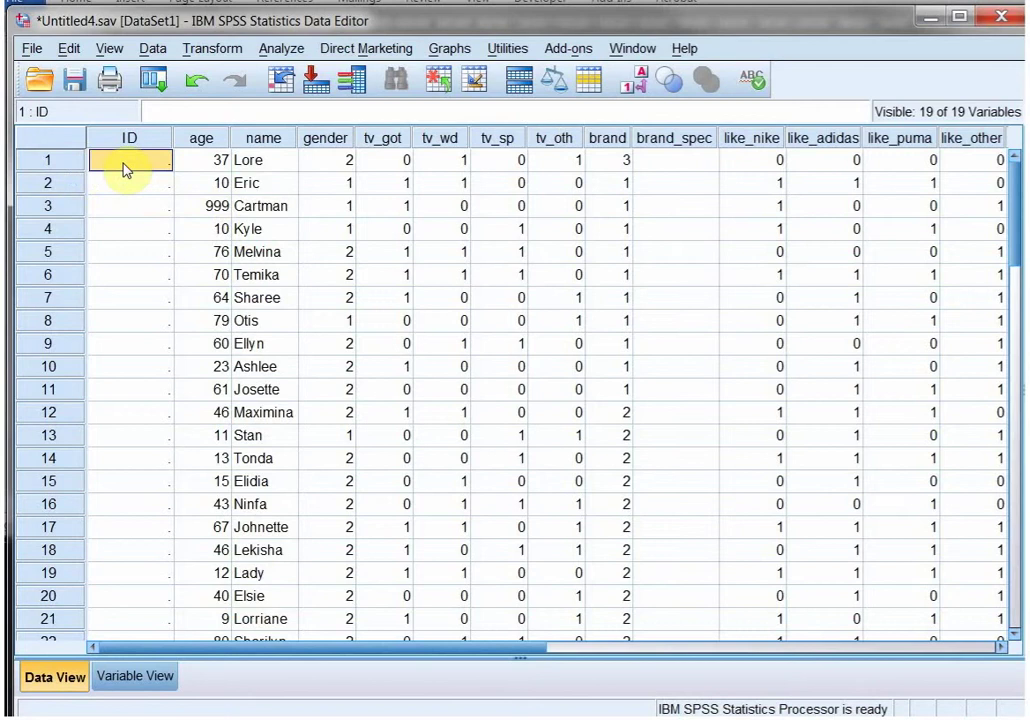
Step: Enter IDs 1, 2, 3, 4 and 5 in the first five rows of the ID column
type("1")
key("Return")
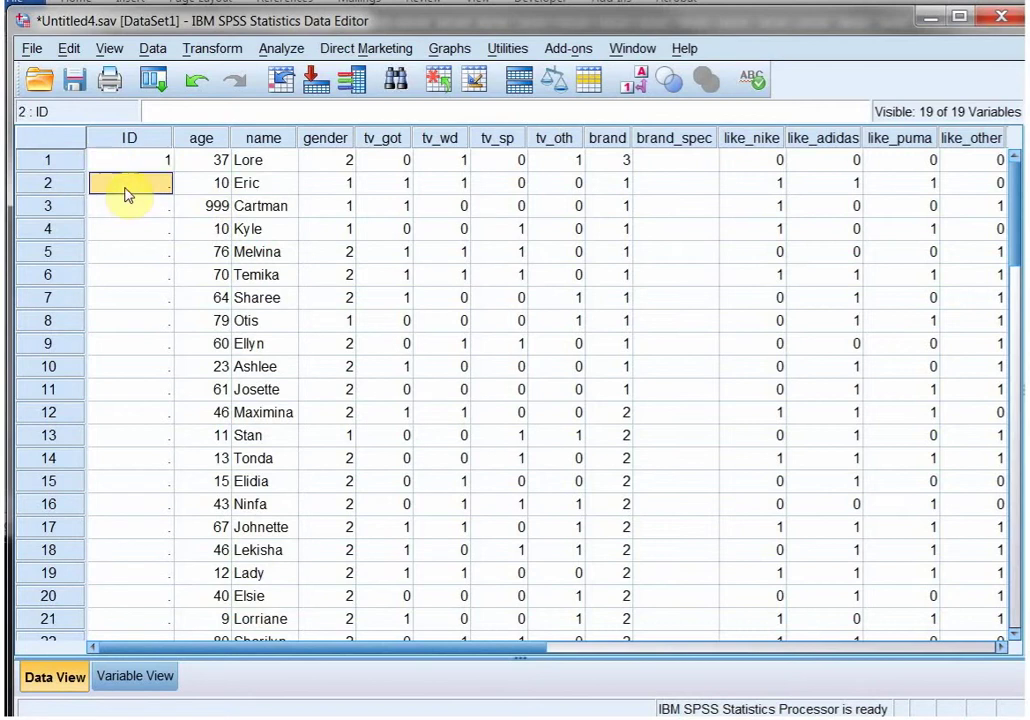
type("2")
key("Return")
type("3")
key("Return")
type("4")
key("Return")
type("5")
key("Return")
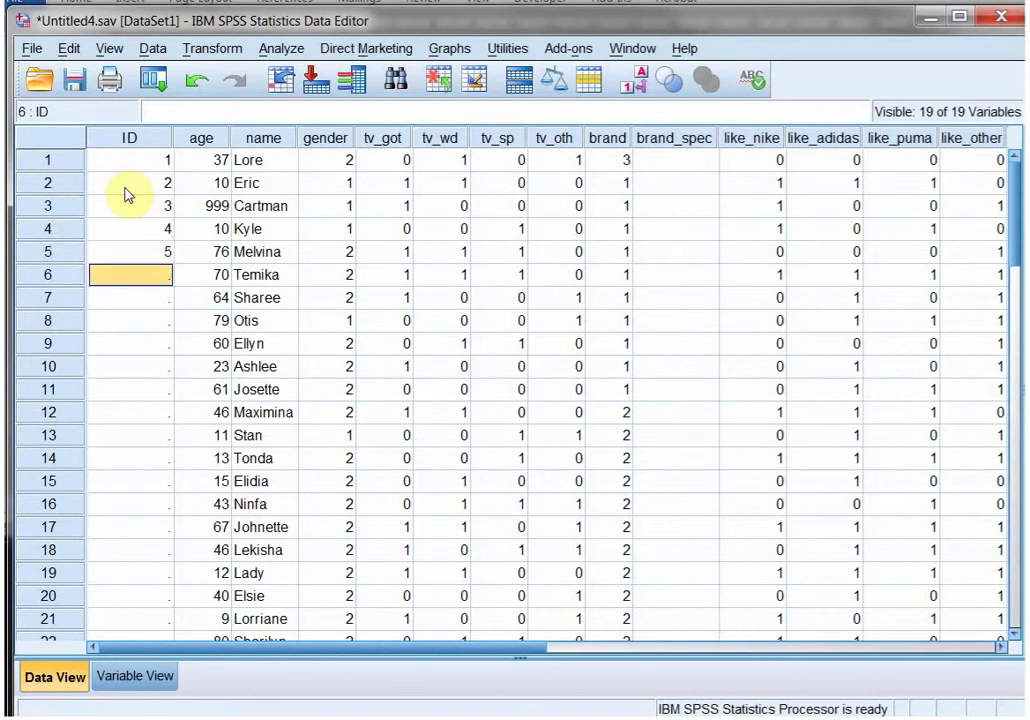
scroll(147, 294, "down", 8)
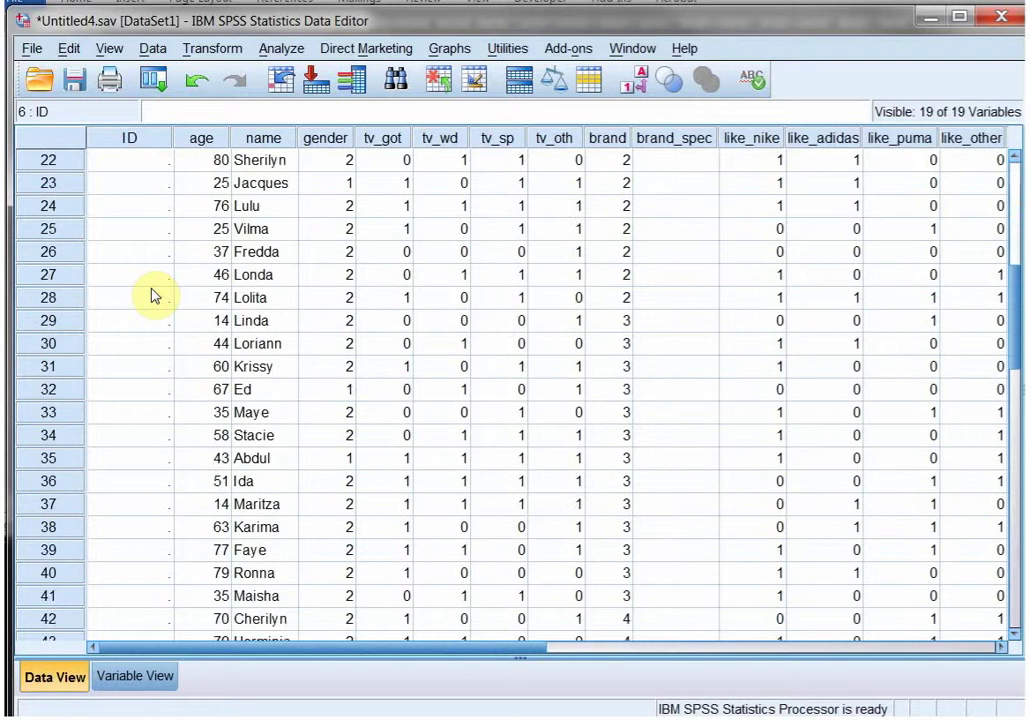
scroll(157, 294, "down", 7)
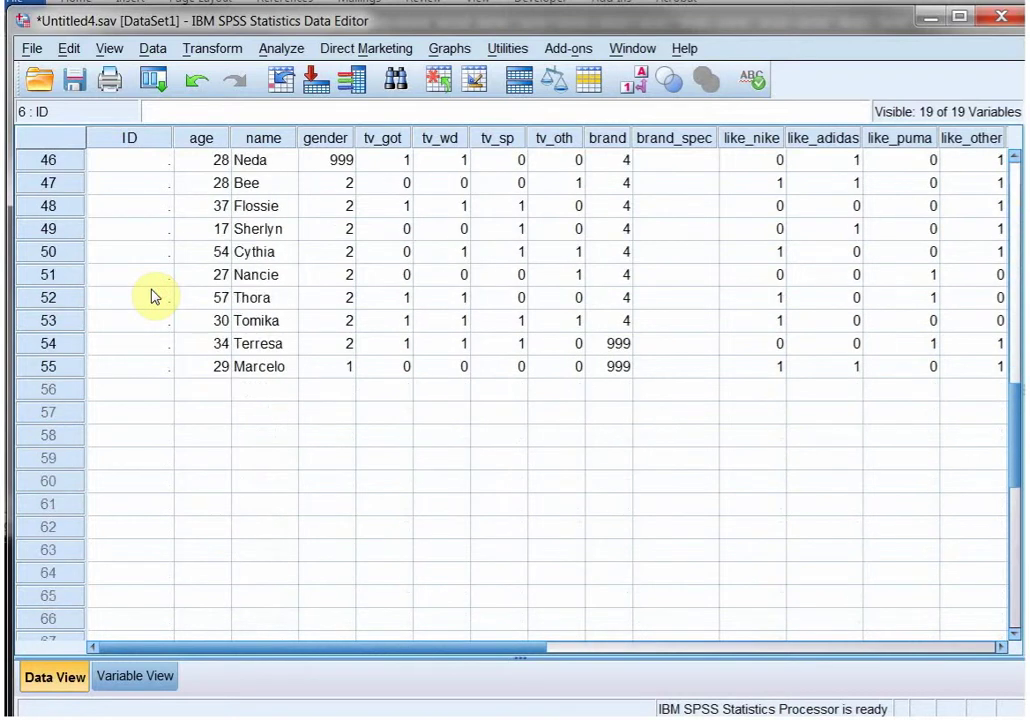
scroll(155, 296, "up", 7)
scroll(157, 296, "up", 8)
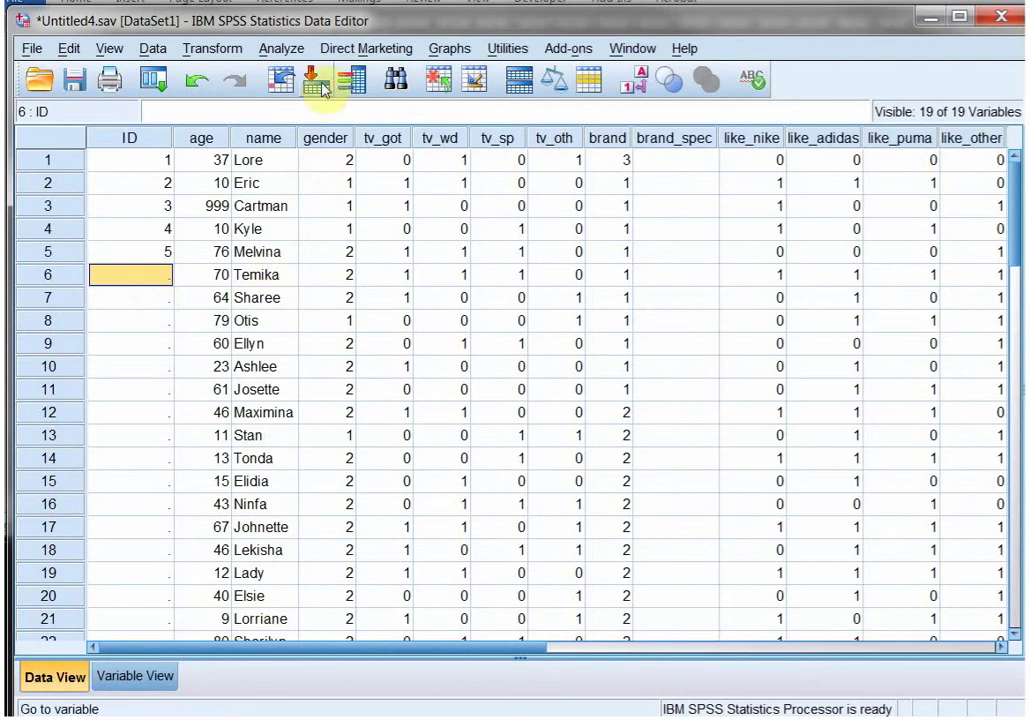
Step: Shift the Data Editor aside and back, then bring the frequency output in front
left_click_drag(340, 18, 329, 86)
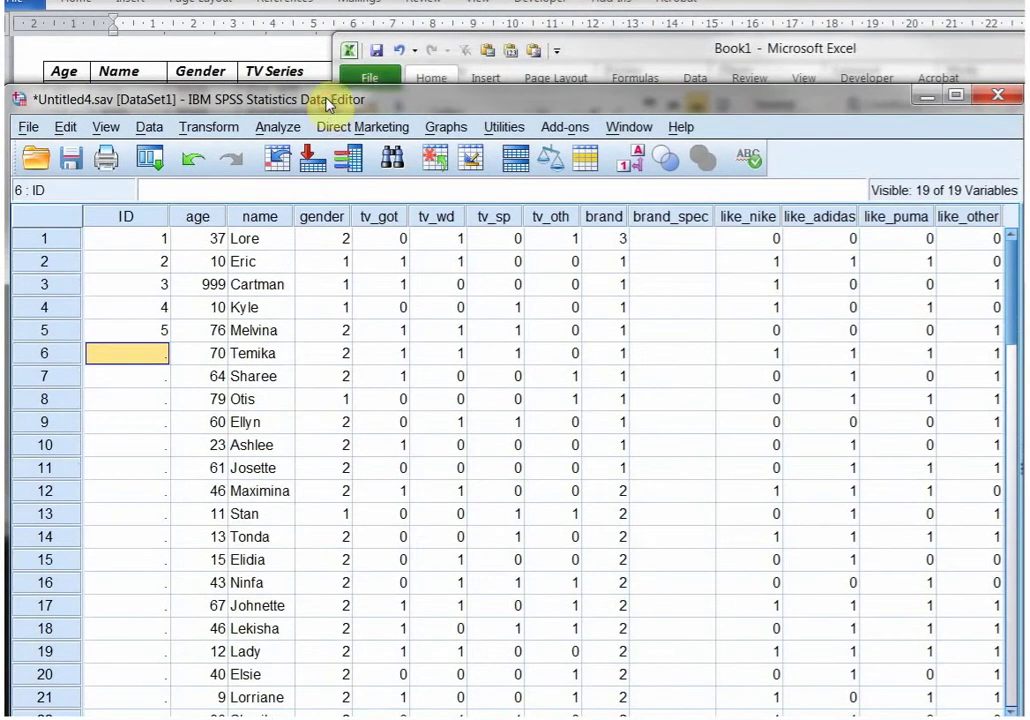
left_click_drag(340, 101, 345, 42)
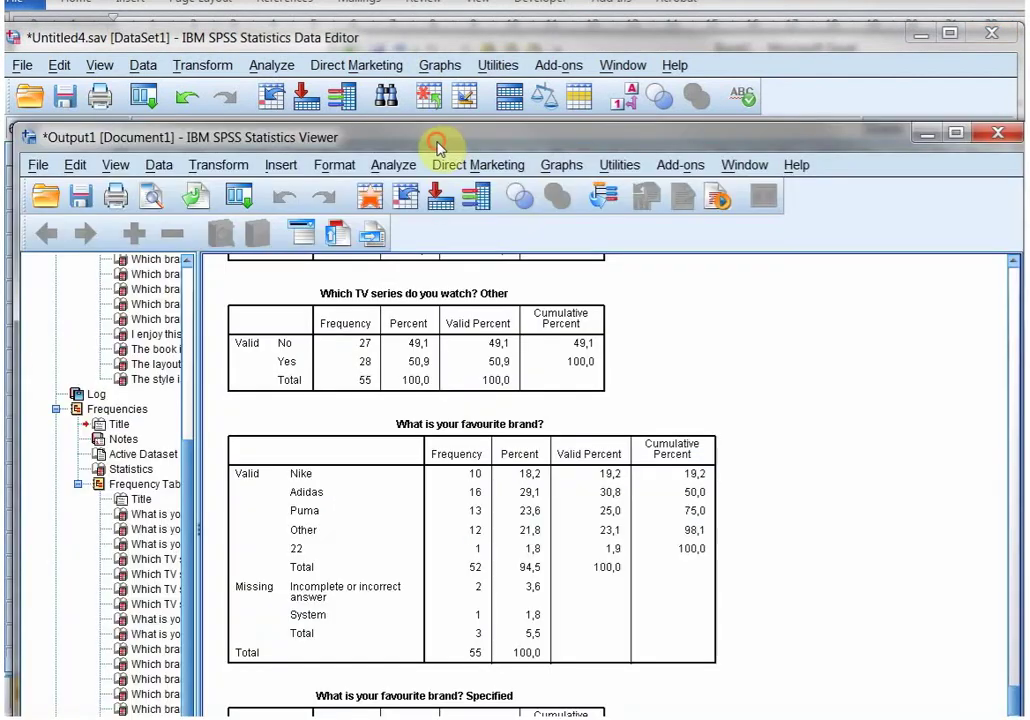
left_click_drag(350, 103, 435, 52)
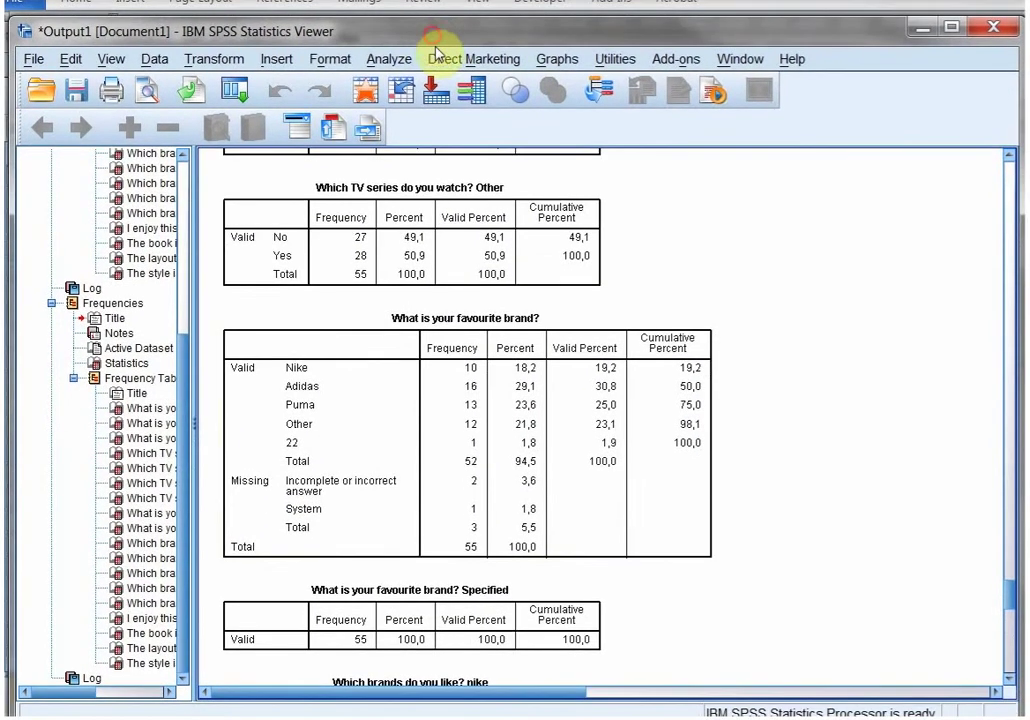
Step: Scroll through the remaining frequency tables, then minimize the Viewer to reveal the data grid
left_click(840, 472)
scroll(843, 474, "down", 10)
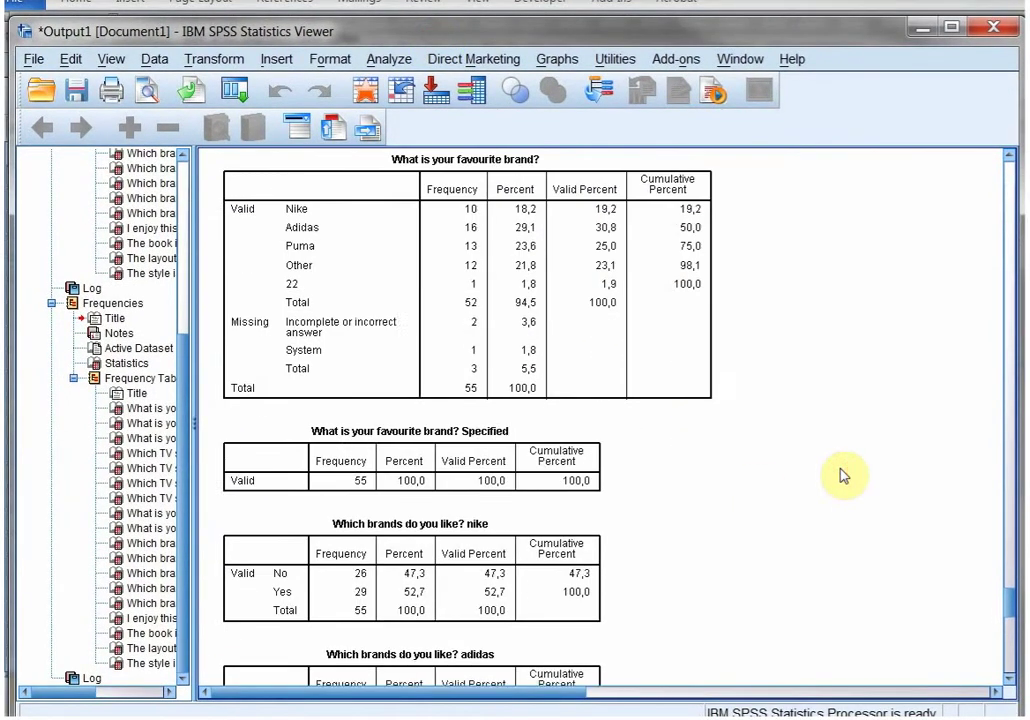
scroll(843, 474, "down", 6)
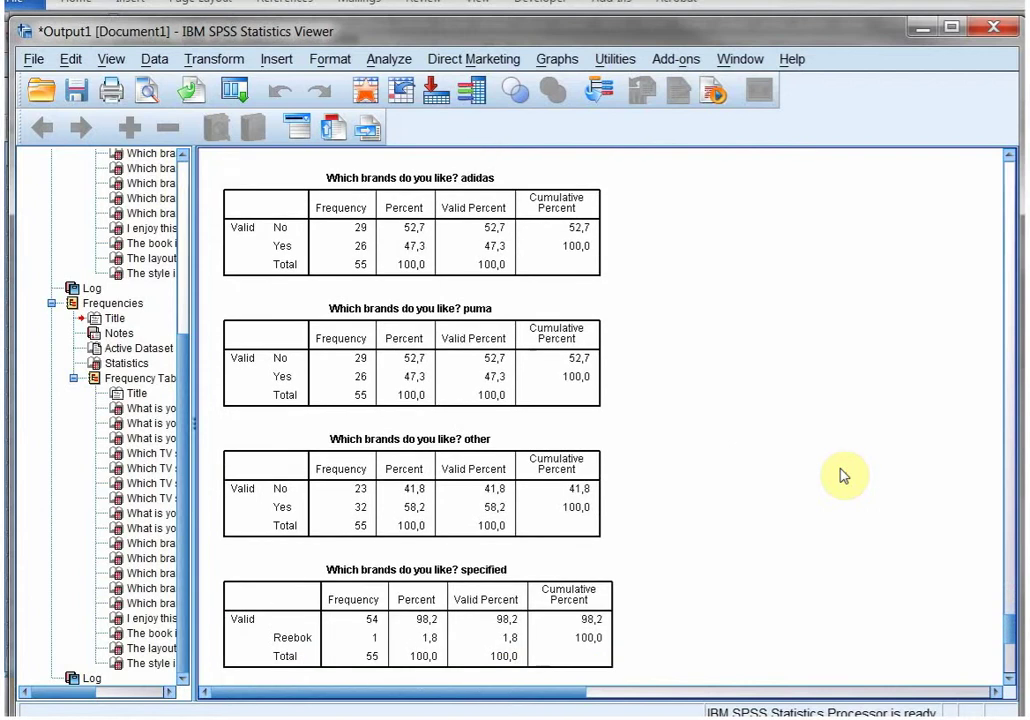
scroll(782, 432, "down", 2)
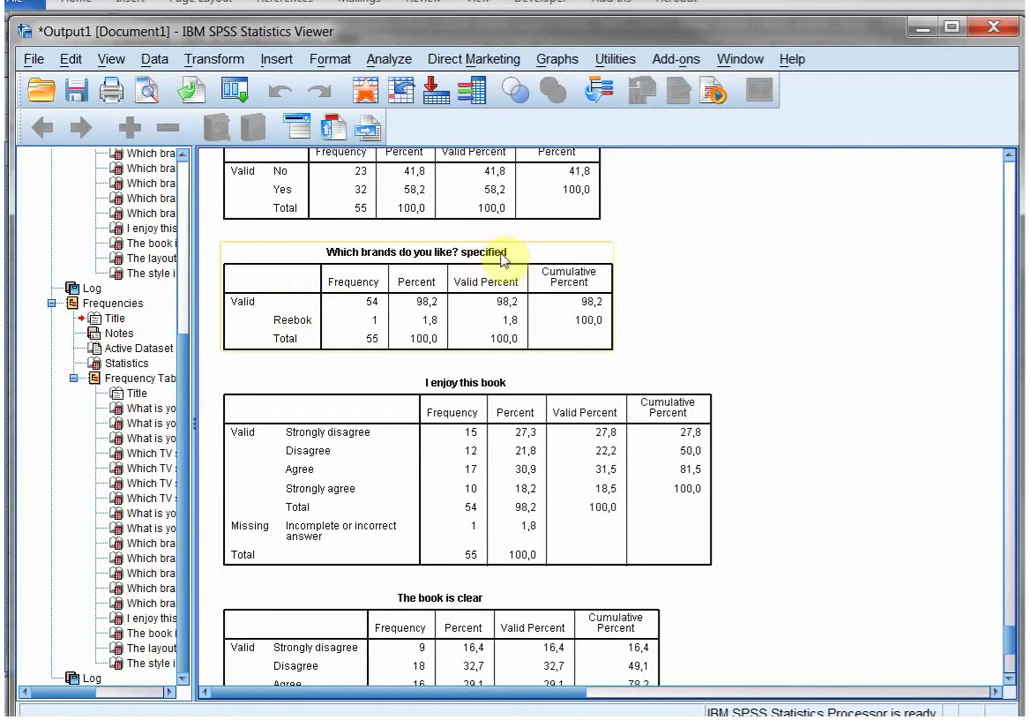
scroll(786, 363, "down", 3)
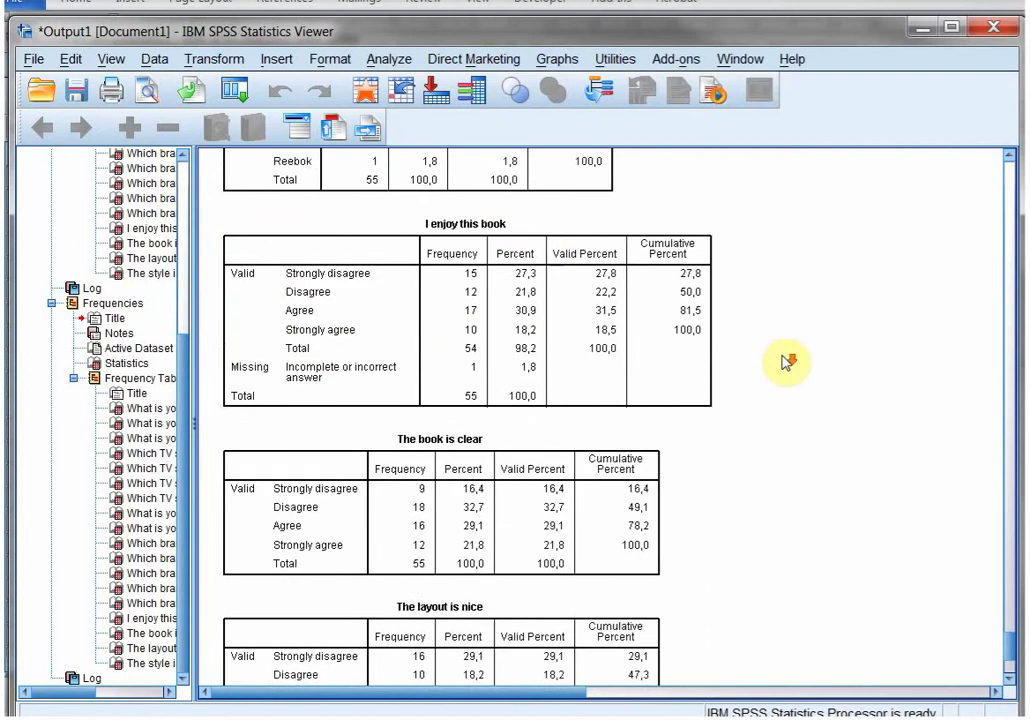
scroll(786, 363, "down", 2)
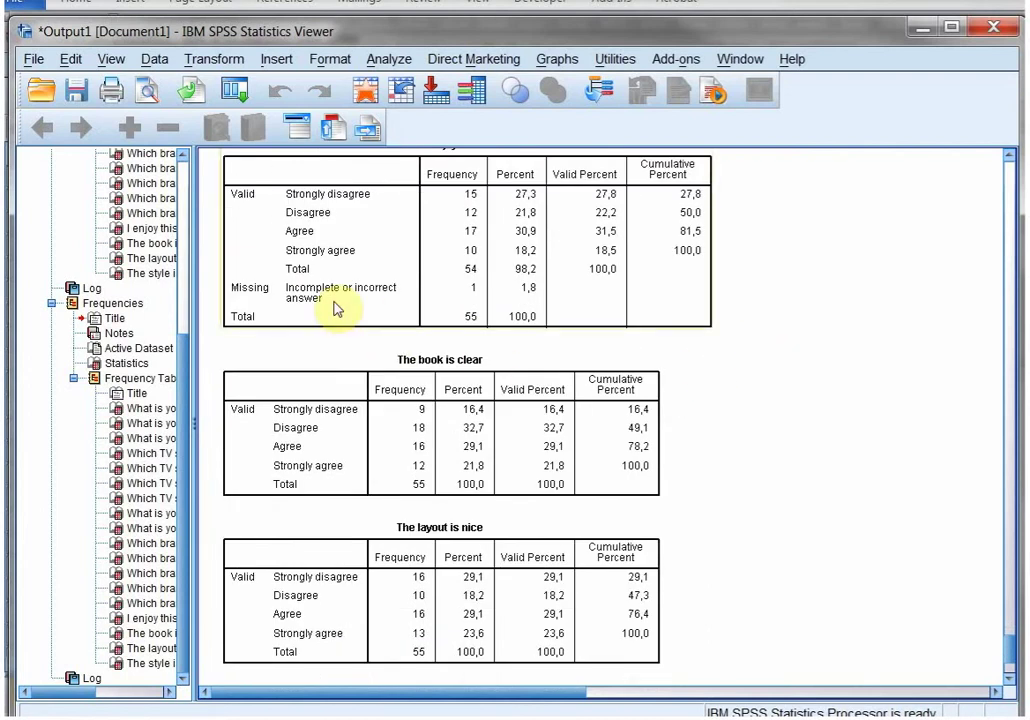
scroll(409, 361, "down", 3)
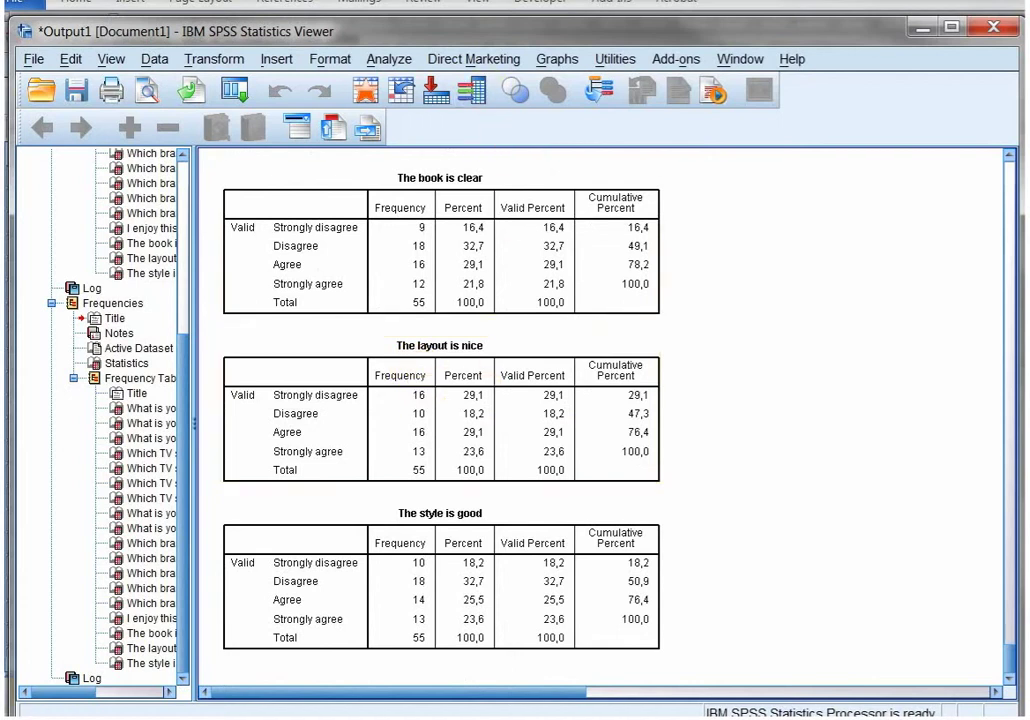
left_click(918, 30)
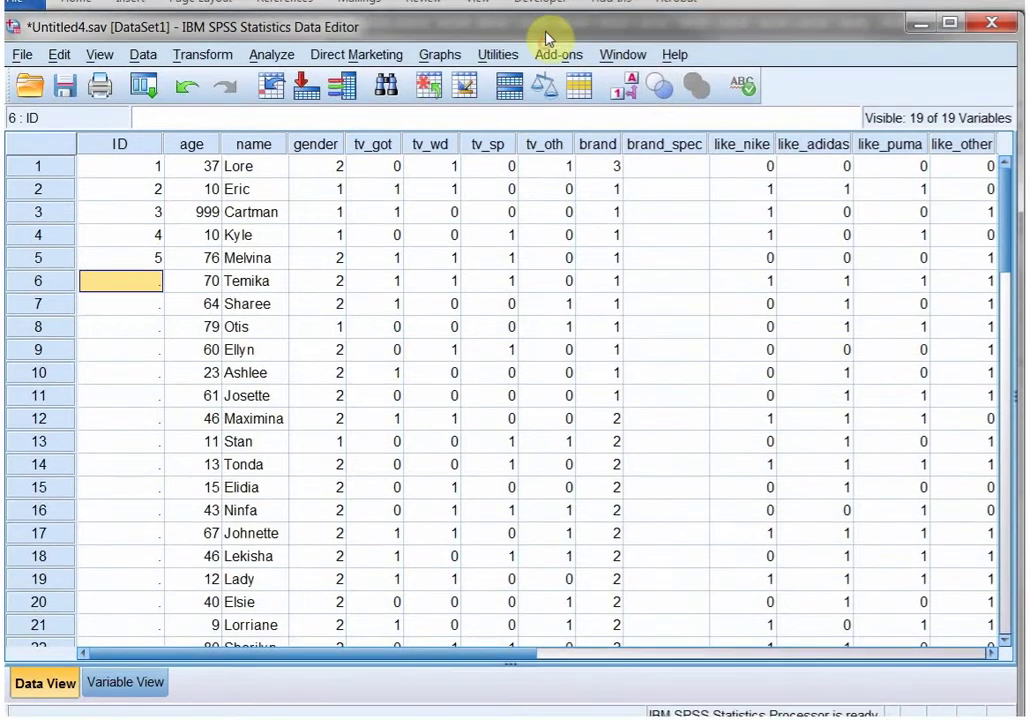